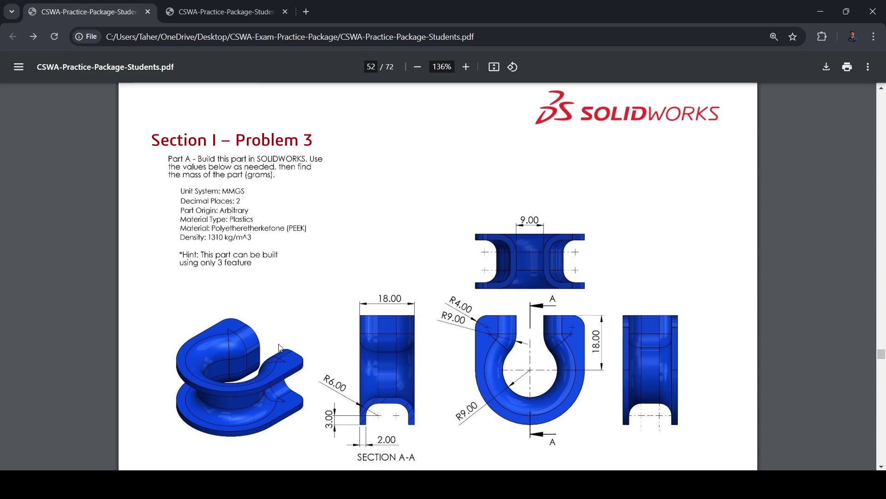
Step: Create a new part document, Part9, and check the problem drawing in the PDF
{"action": "key", "text": "alt+Tab"}
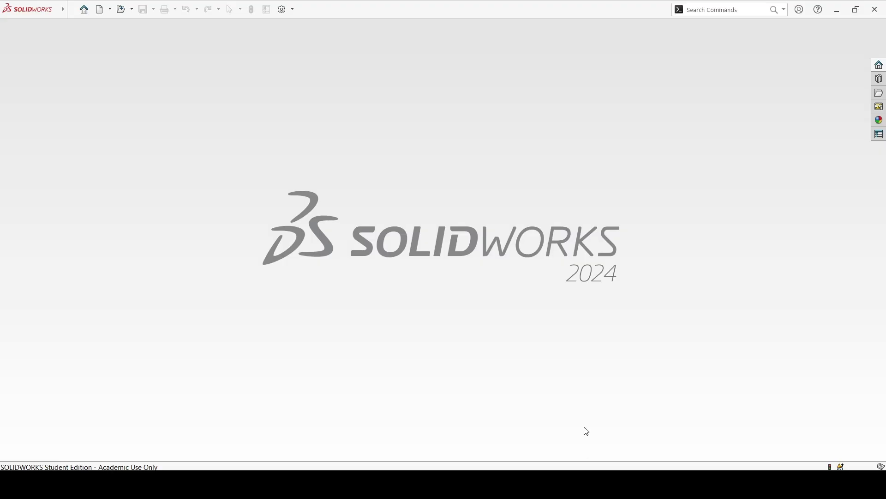
{"action": "key", "text": "ctrl+n"}
{"action": "key", "text": "Return"}
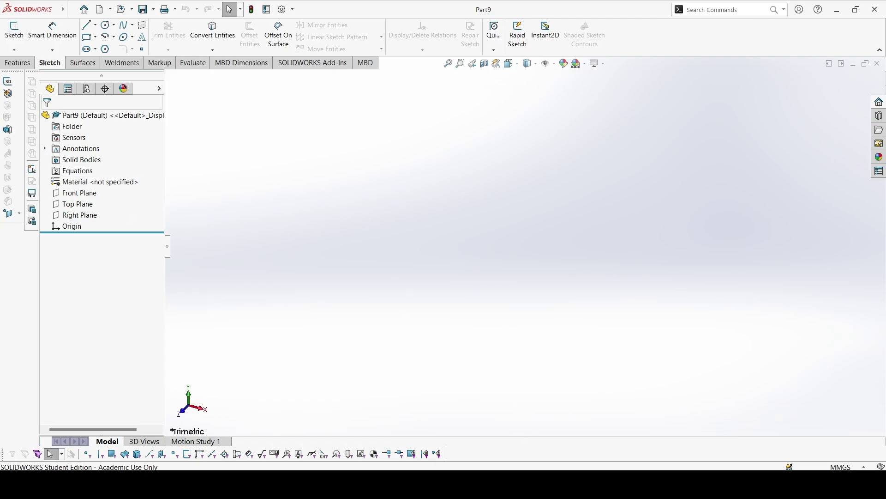
{"action": "key", "text": "alt+Tab"}
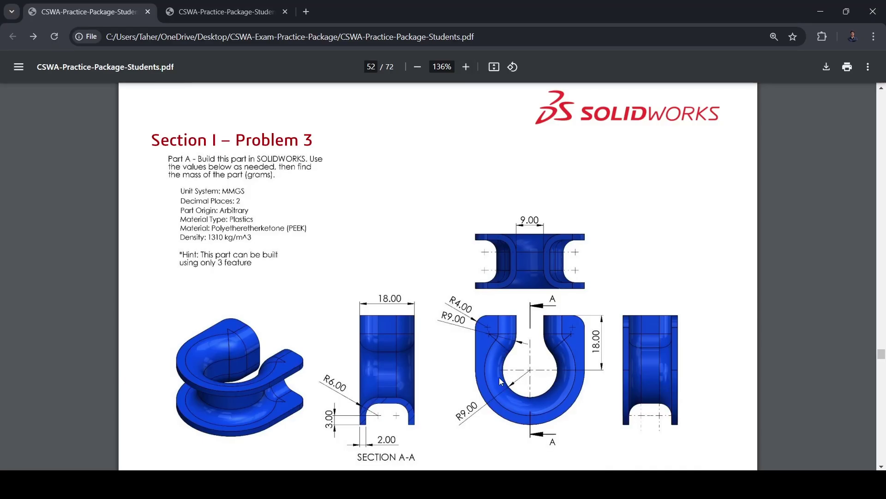
{"action": "key", "text": "alt+Tab"}
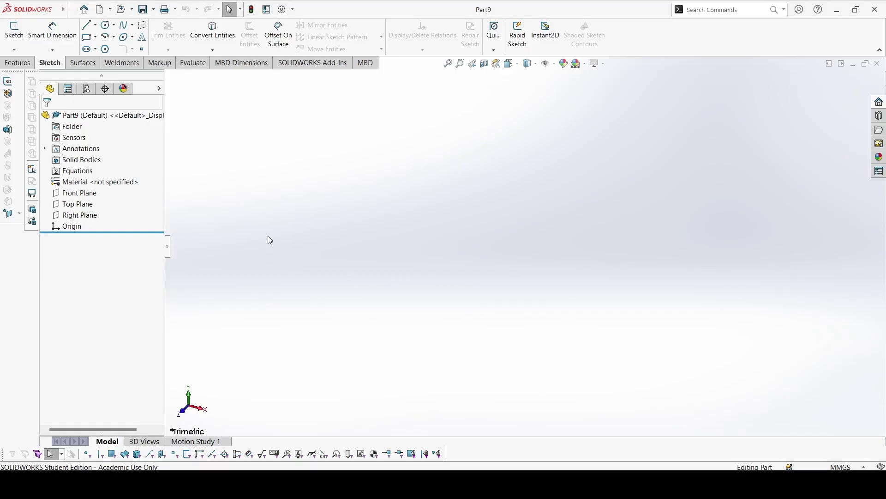
Step: Start a sketch on the Front Plane with a vertical centerline up from the origin
{"action": "left_click", "coordinate": [81, 193]}
{"action": "left_click", "coordinate": [105, 178]}
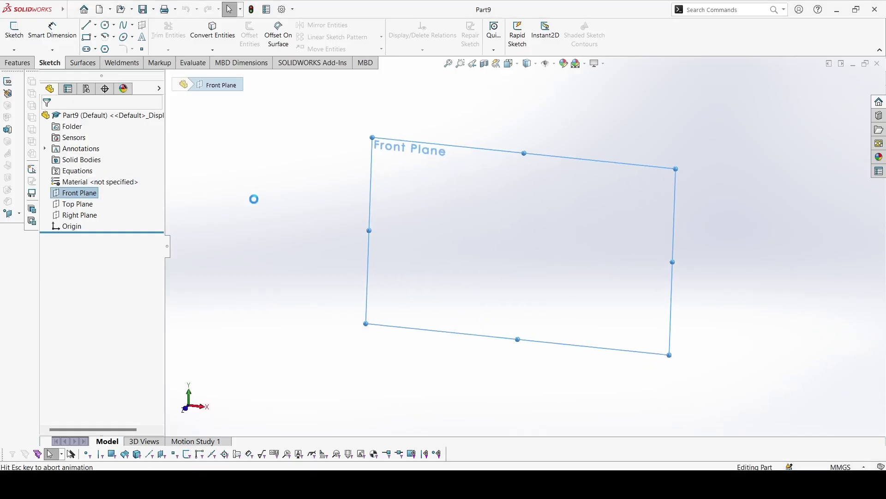
{"action": "left_click", "coordinate": [95, 25]}
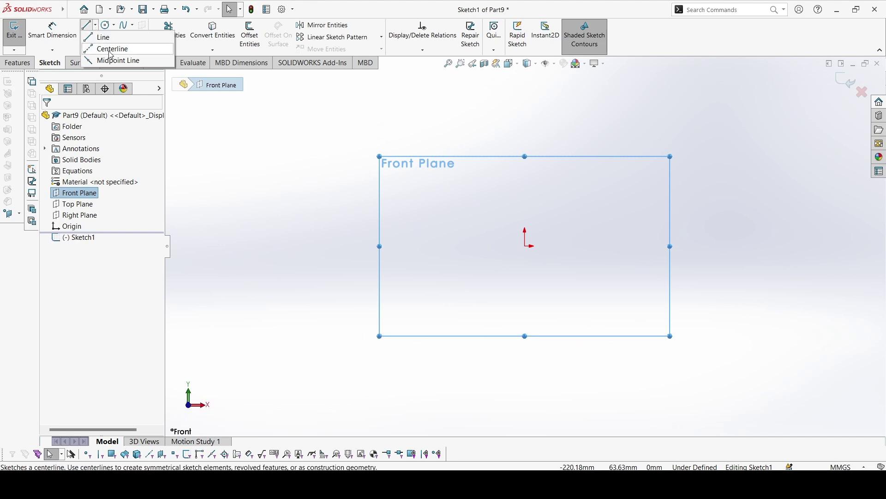
{"action": "left_click", "coordinate": [110, 46]}
{"action": "left_click", "coordinate": [525, 246]}
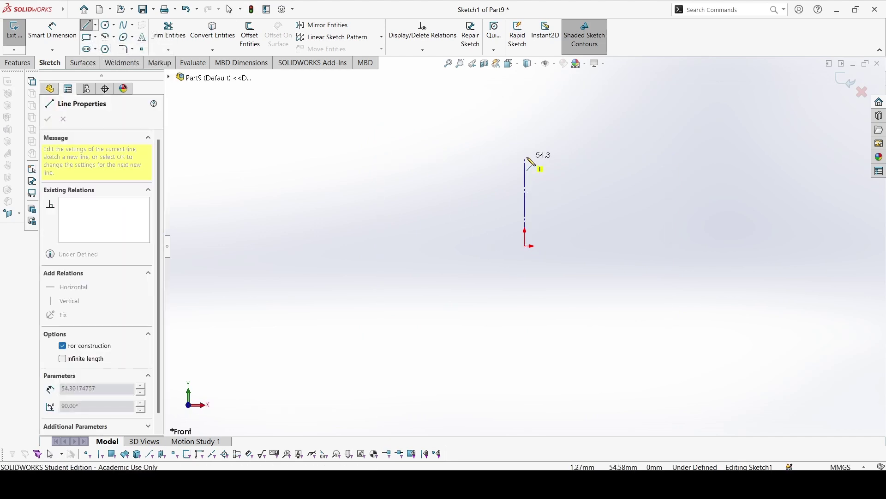
{"action": "left_click", "coordinate": [525, 154]}
{"action": "key", "text": "Escape"}
{"action": "key", "text": "Escape"}
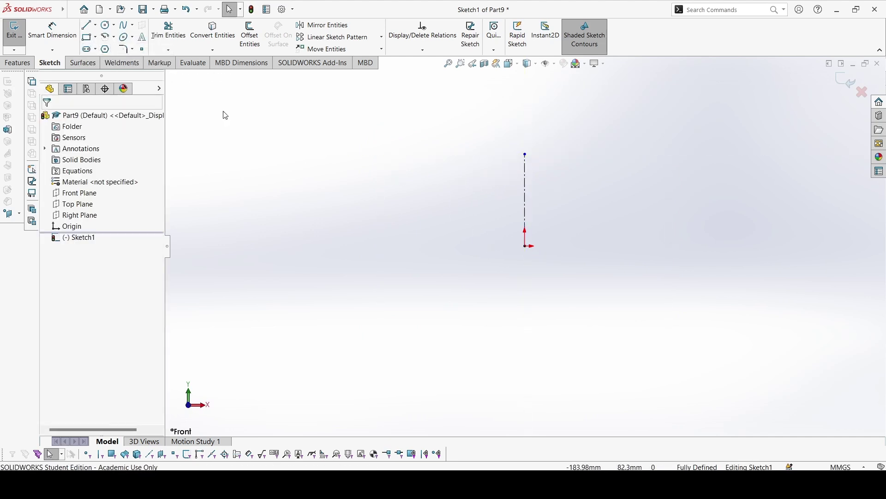
Step: Draw a vertical line down from the centerline's top level, flowing into tangent arcs ending below the origin
{"action": "left_click", "coordinate": [86, 25]}
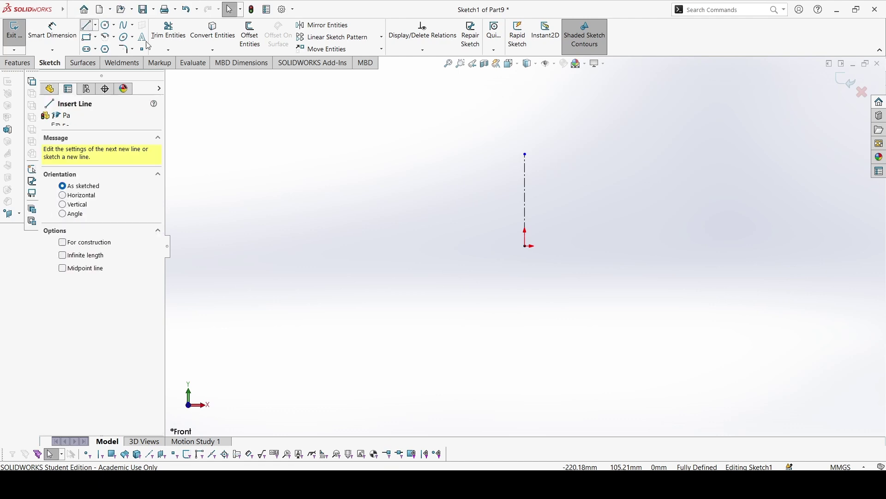
{"action": "left_click", "coordinate": [486, 155]}
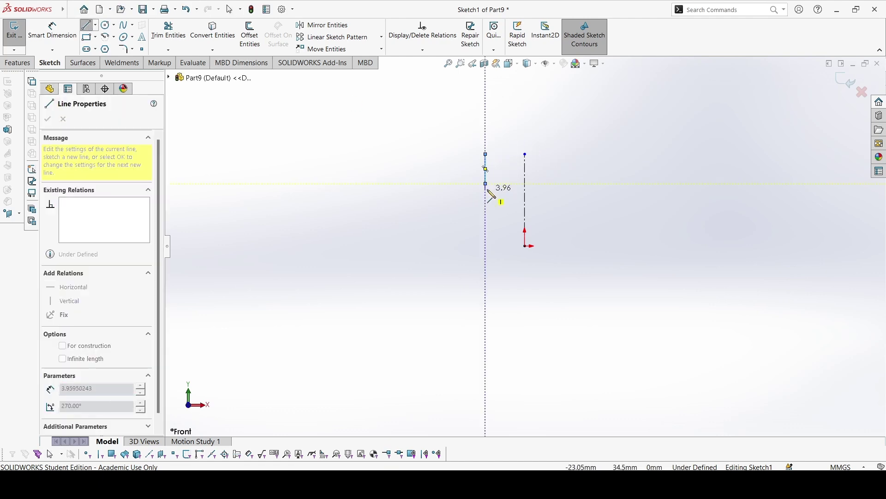
{"action": "left_click", "coordinate": [485, 184]}
{"action": "left_click", "coordinate": [480, 201]}
{"action": "left_click", "coordinate": [467, 213]}
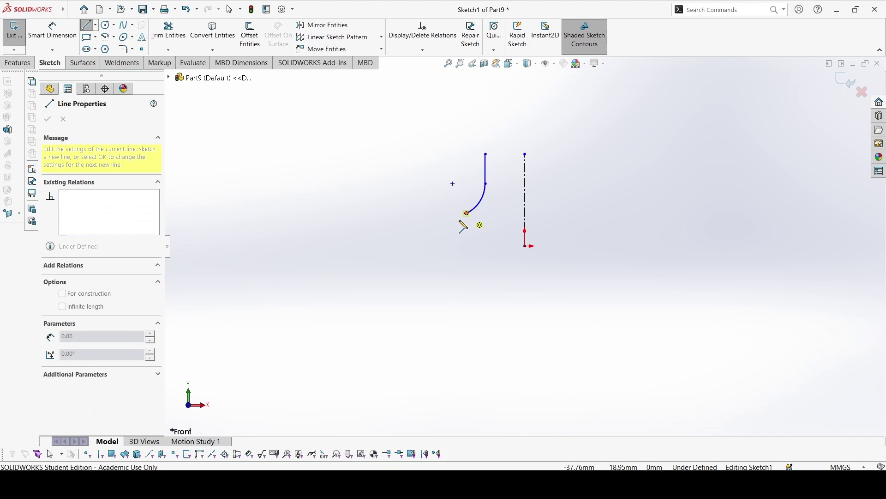
{"action": "left_click", "coordinate": [525, 303]}
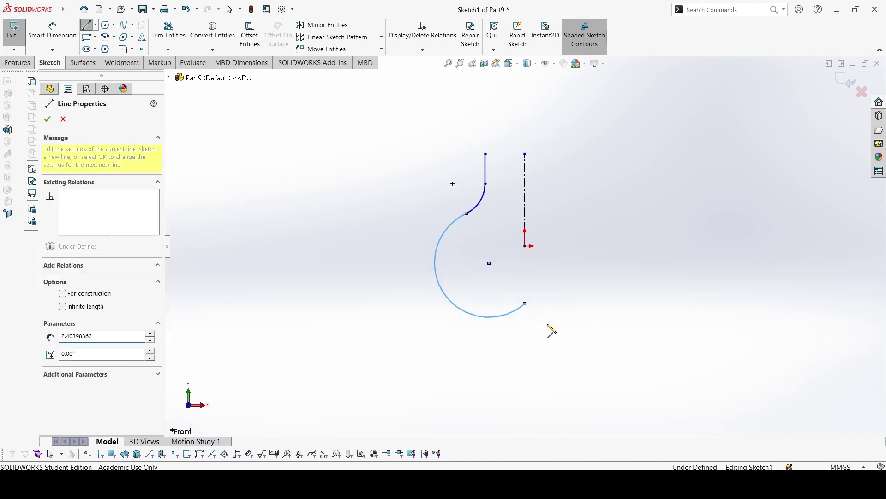
{"action": "key", "text": "Escape"}
Step: Dimension the vertical line 9 mm from the centerline and its top 18 mm above the origin
{"action": "right_click_drag", "start_coordinate": [502, 265], "coordinate": [564, 178]}
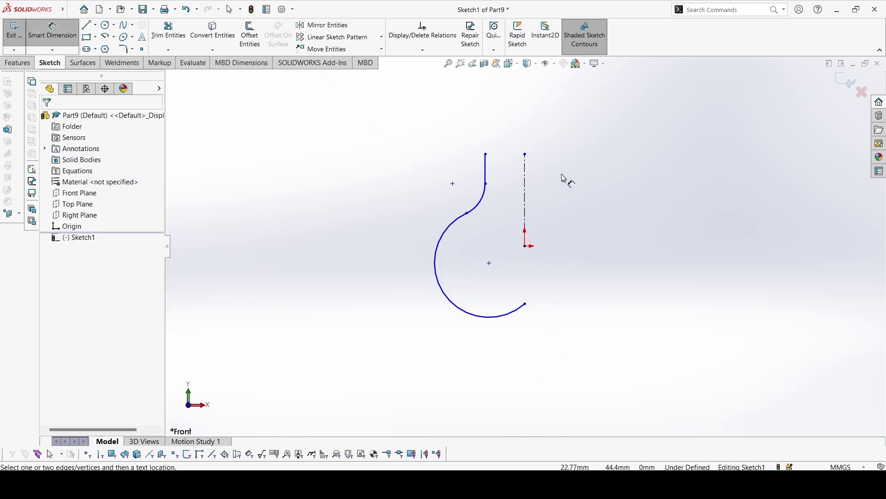
{"action": "left_click", "coordinate": [485, 167]}
{"action": "left_click", "coordinate": [599, 163]}
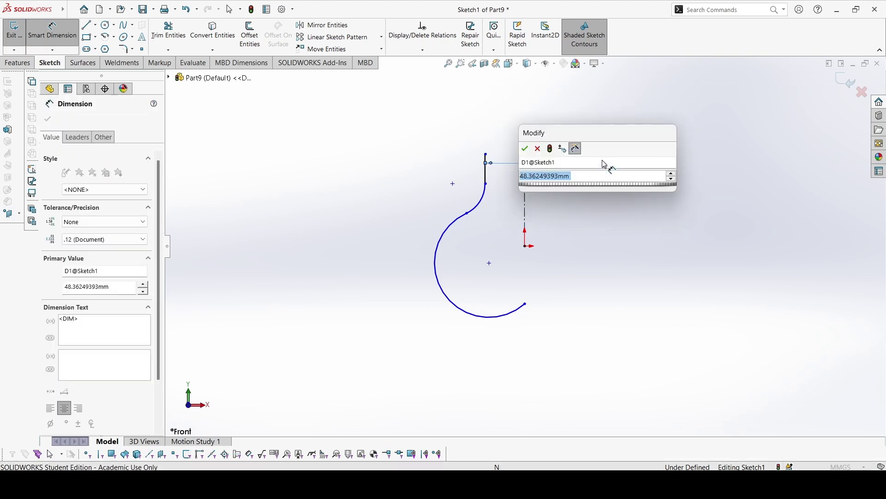
{"action": "type", "text": "9"}
{"action": "key", "text": "Return"}
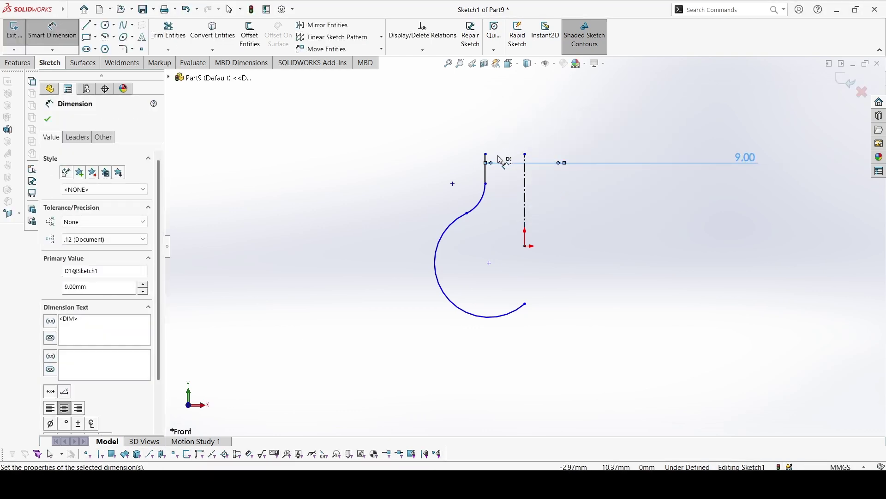
{"action": "left_click", "coordinate": [486, 154]}
{"action": "left_click", "coordinate": [525, 245]}
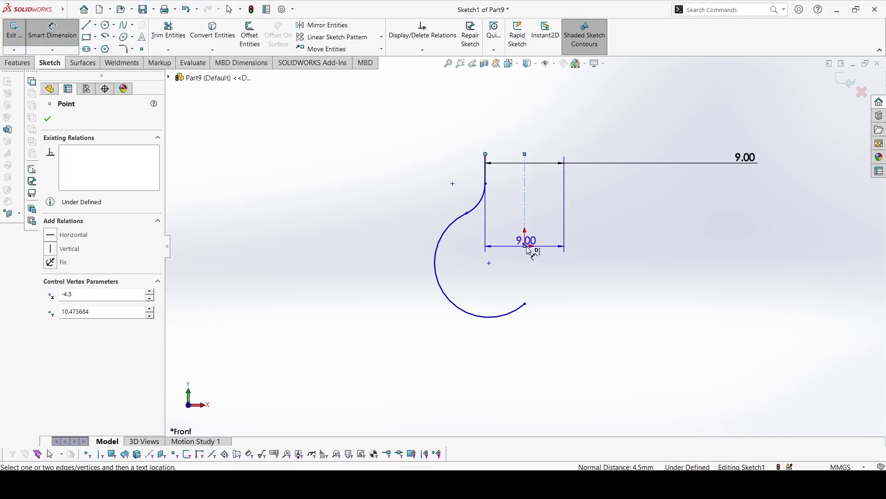
{"action": "left_click", "coordinate": [369, 210]}
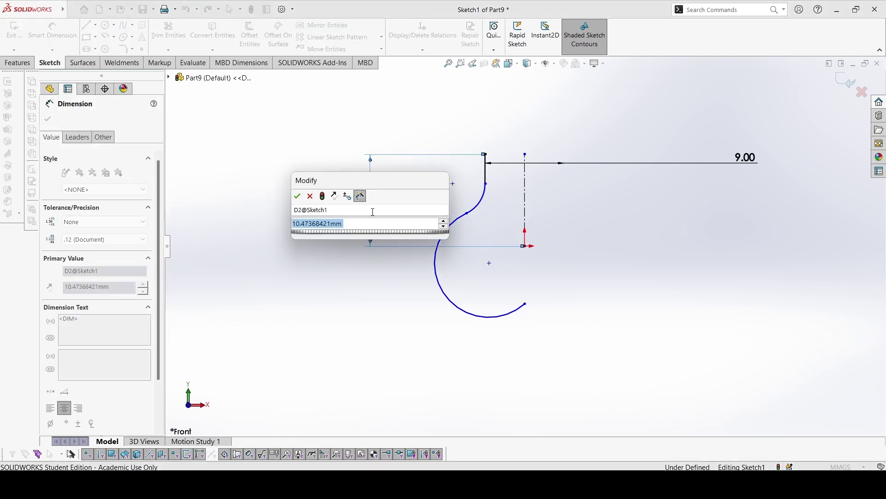
{"action": "type", "text": "18"}
{"action": "key", "text": "Return"}
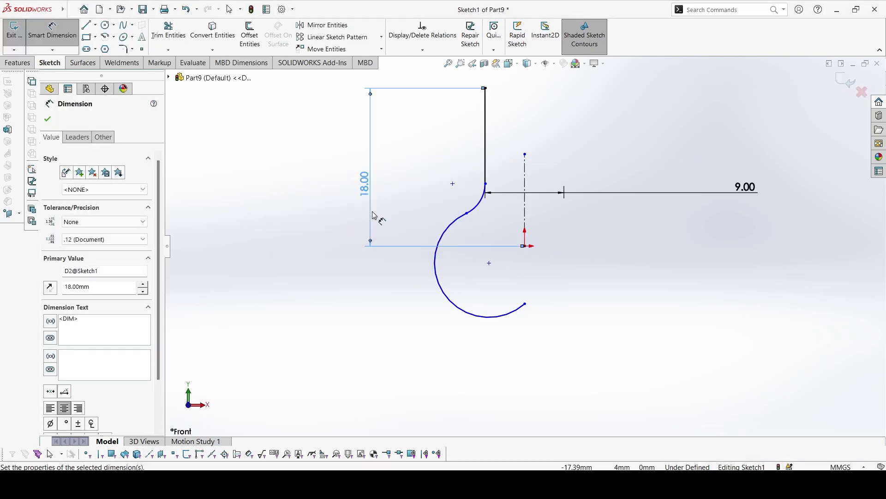
Step: Give both the upper and lower arcs a radius of 9 mm
{"action": "left_click", "coordinate": [483, 205]}
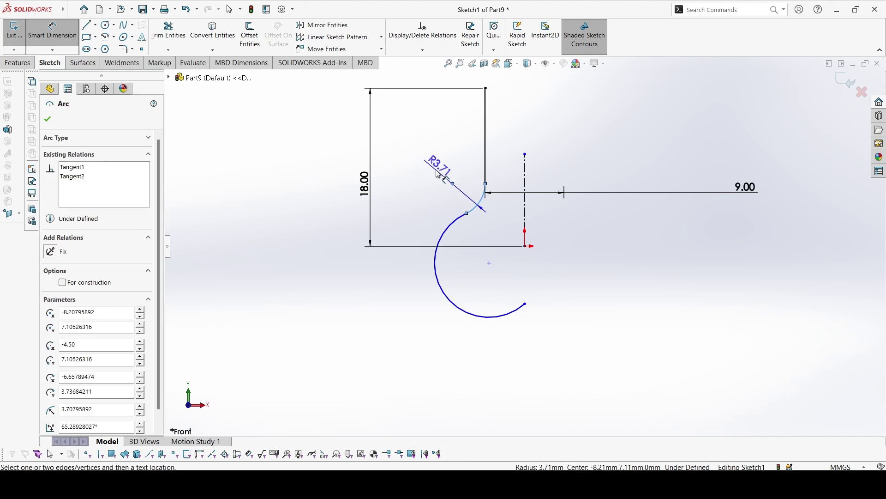
{"action": "left_click", "coordinate": [440, 179]}
{"action": "type", "text": "9.00mm"}
{"action": "key", "text": "Return"}
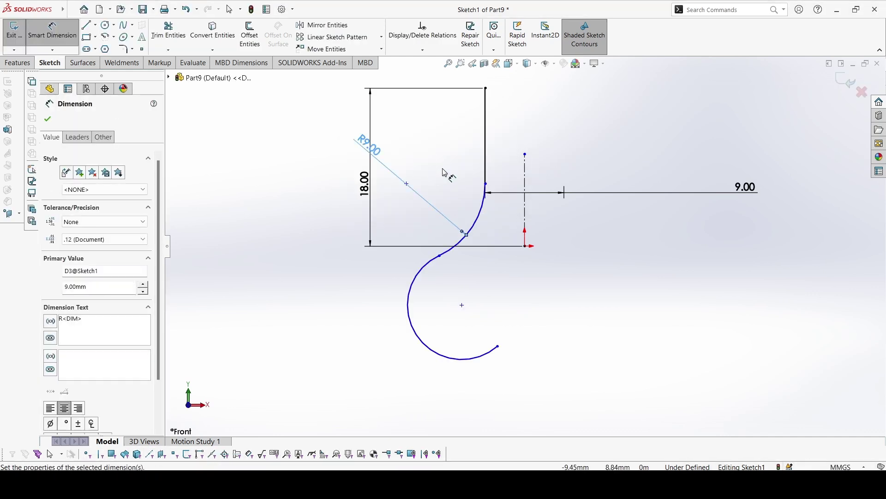
{"action": "left_click", "coordinate": [409, 345]}
{"action": "left_click", "coordinate": [350, 358]}
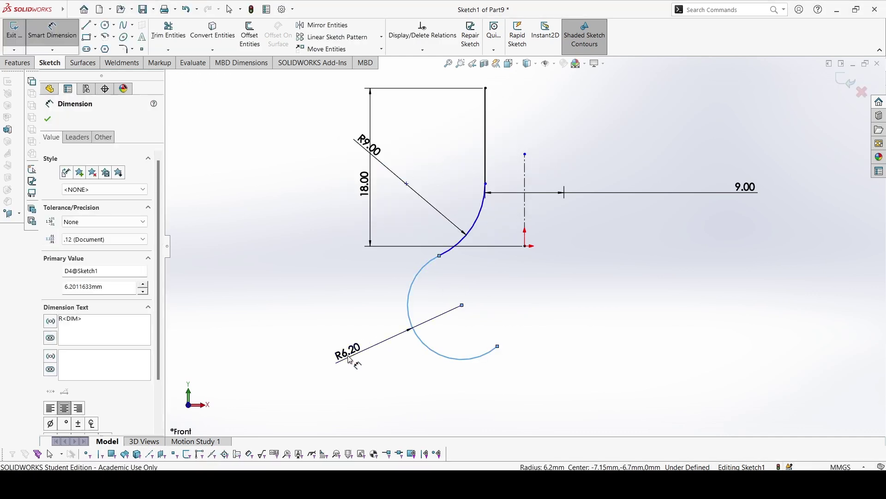
{"action": "type", "text": "9"}
{"action": "key", "text": "Return"}
{"action": "key", "text": "Escape"}
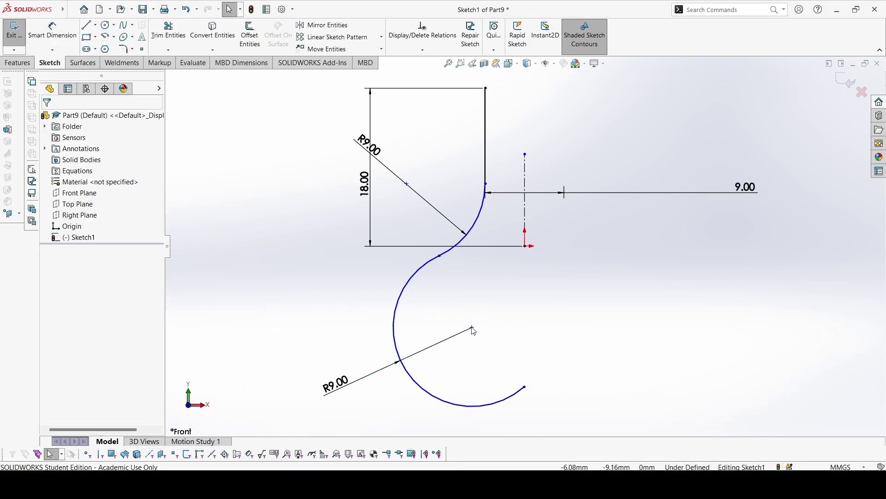
Step: Make the lower arc's centre coincident with the origin
{"action": "left_click_drag", "start_coordinate": [473, 328], "coordinate": [525, 247]}
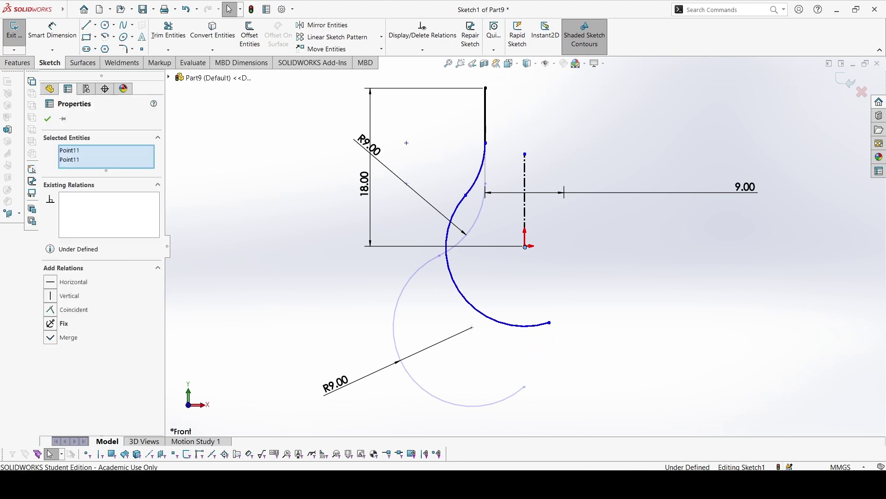
{"action": "left_click", "coordinate": [478, 332]}
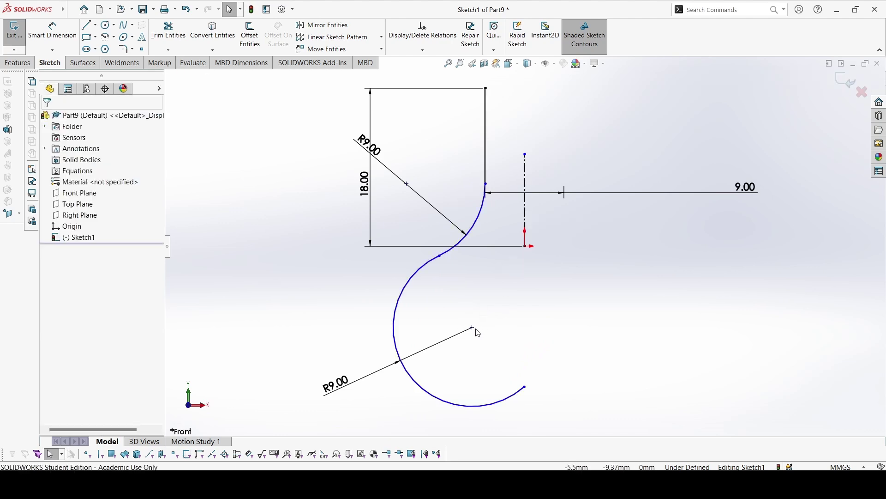
{"action": "mouse_move", "coordinate": [476, 330]}
{"action": "left_mouse_down"}
{"action": "mouse_move", "coordinate": [507, 276]}
{"action": "mouse_move", "coordinate": [493, 283]}
{"action": "mouse_move", "coordinate": [494, 269]}
{"action": "mouse_move", "coordinate": [535, 244]}
{"action": "left_mouse_up"}
{"action": "scroll", "coordinate": [510, 263], "scroll_direction": "down", "scroll_amount": 2}
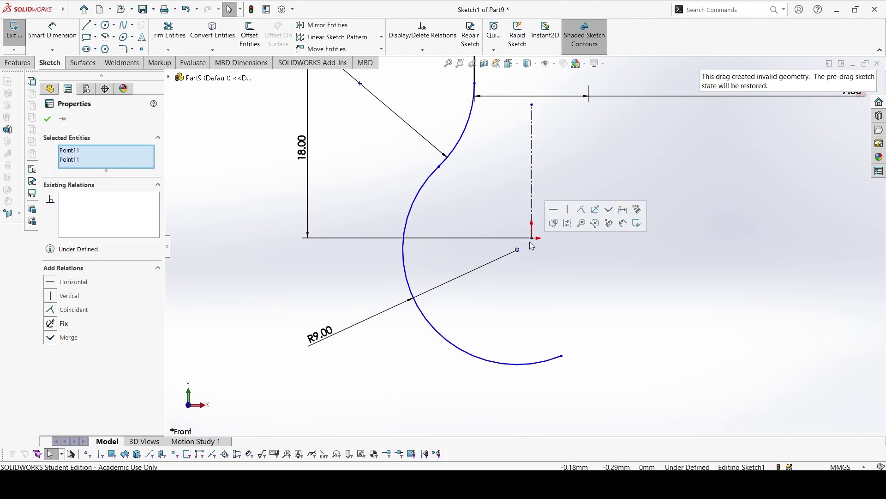
{"action": "left_click", "coordinate": [533, 239]}
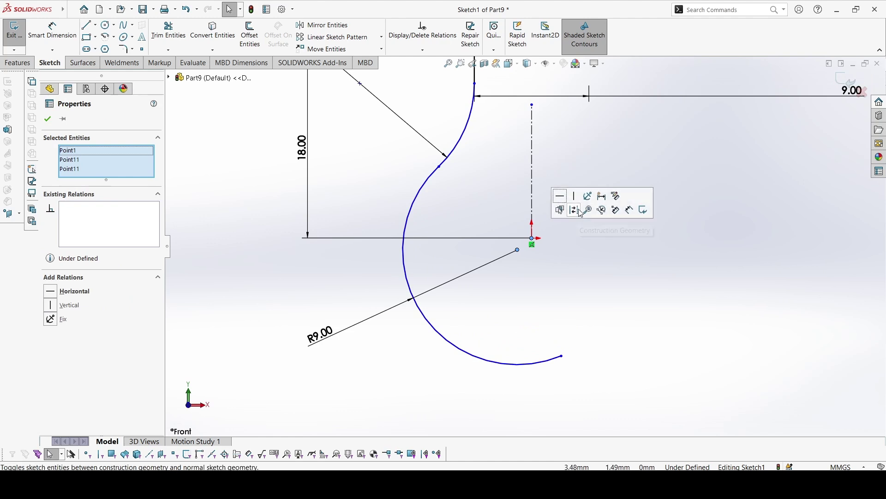
{"action": "left_click", "coordinate": [563, 272]}
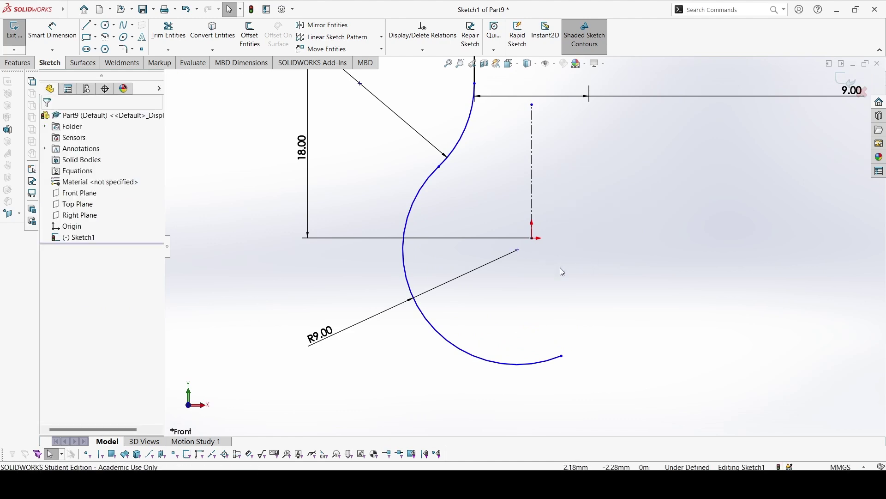
{"action": "left_click", "coordinate": [517, 249]}
{"action": "left_click", "coordinate": [532, 238], "text": "ctrl"}
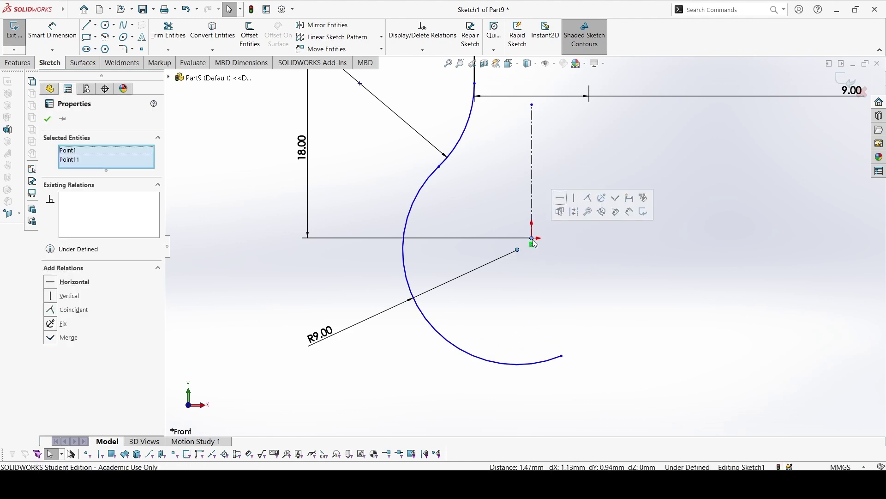
{"action": "left_click", "coordinate": [587, 199]}
{"action": "left_click", "coordinate": [614, 166]}
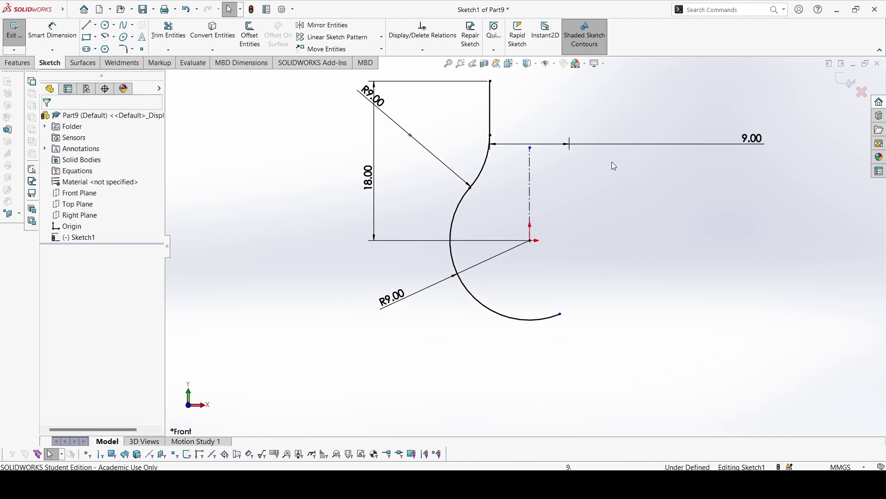
Step: Extend the centerline upward and make the arc's lower end coincident with the centerline
{"action": "left_click_drag", "start_coordinate": [533, 152], "coordinate": [539, 97]}
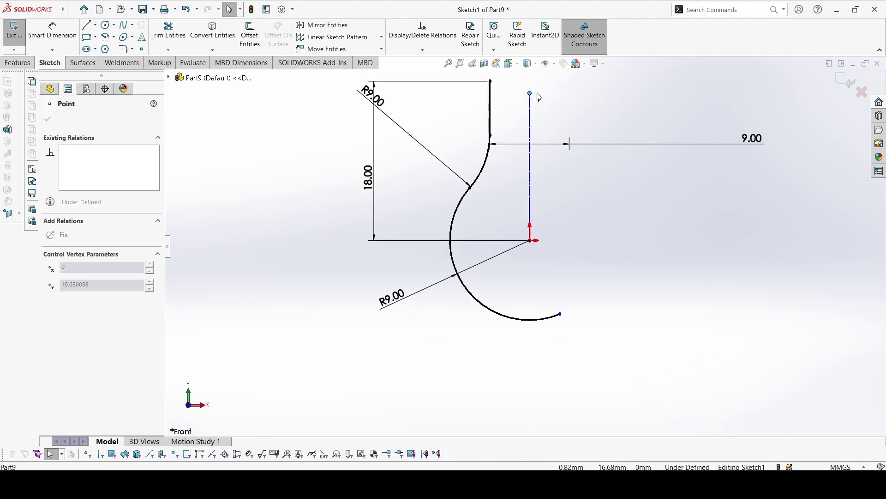
{"action": "left_click", "coordinate": [603, 255]}
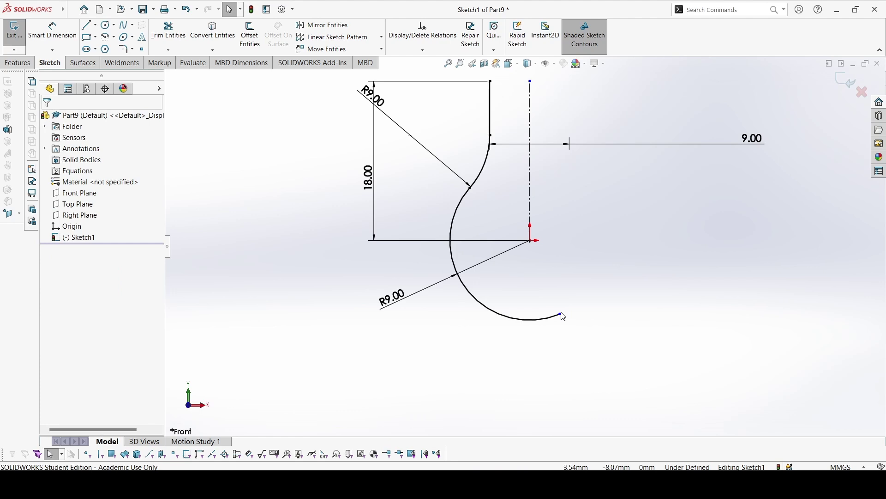
{"action": "left_click_drag", "start_coordinate": [562, 315], "coordinate": [531, 319]}
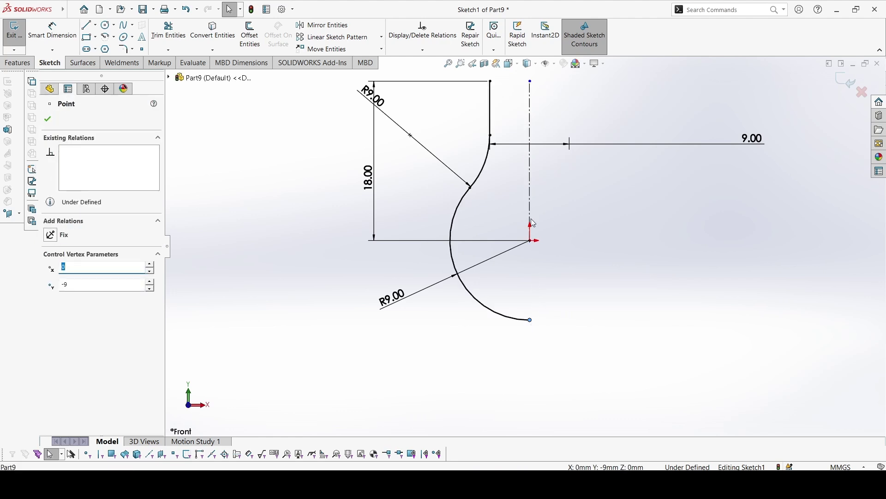
{"action": "left_click", "coordinate": [530, 162], "text": "ctrl"}
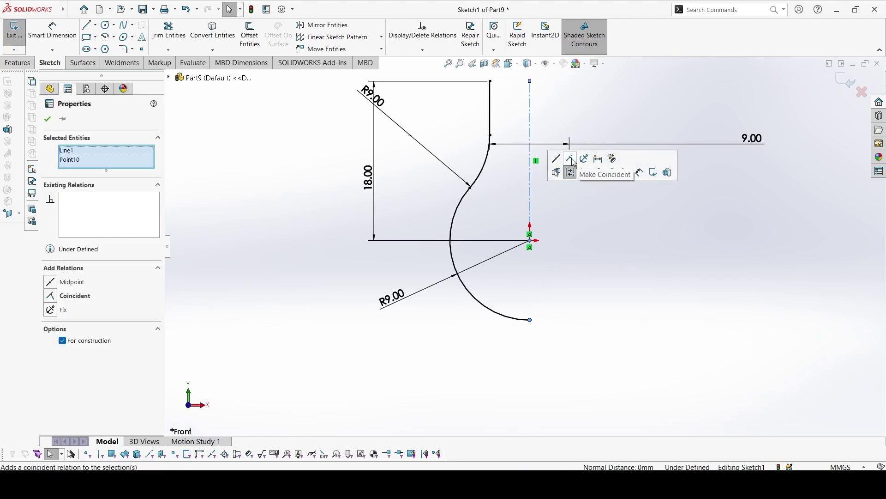
{"action": "left_click", "coordinate": [571, 172]}
{"action": "left_click", "coordinate": [545, 237]}
Step: Mirror both arcs and lines about the centerline into a full teardrop
{"action": "key", "text": "f"}
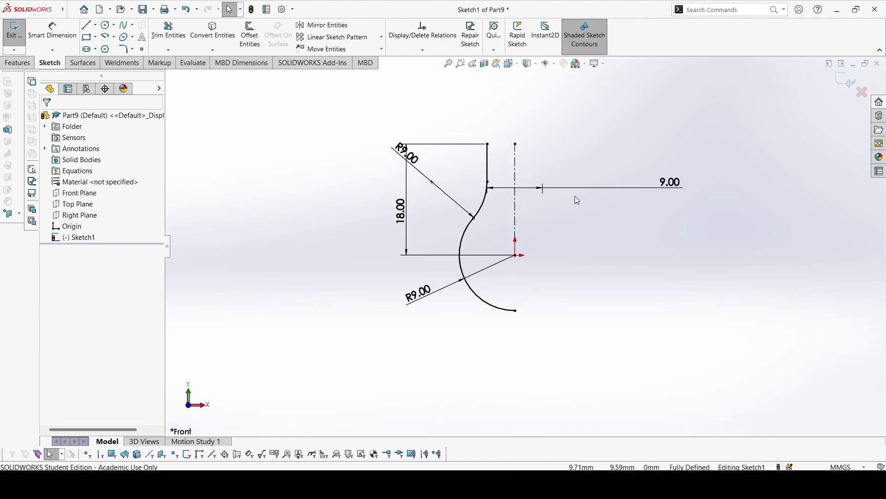
{"action": "mouse_move", "coordinate": [441, 113]}
{"action": "left_mouse_down"}
{"action": "mouse_move", "coordinate": [561, 263]}
{"action": "mouse_move", "coordinate": [580, 348]}
{"action": "left_mouse_up"}
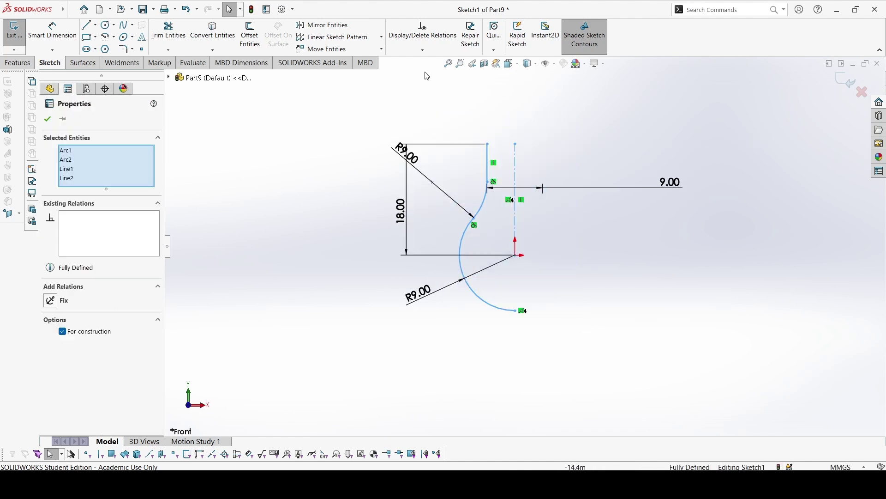
{"action": "left_click", "coordinate": [309, 27]}
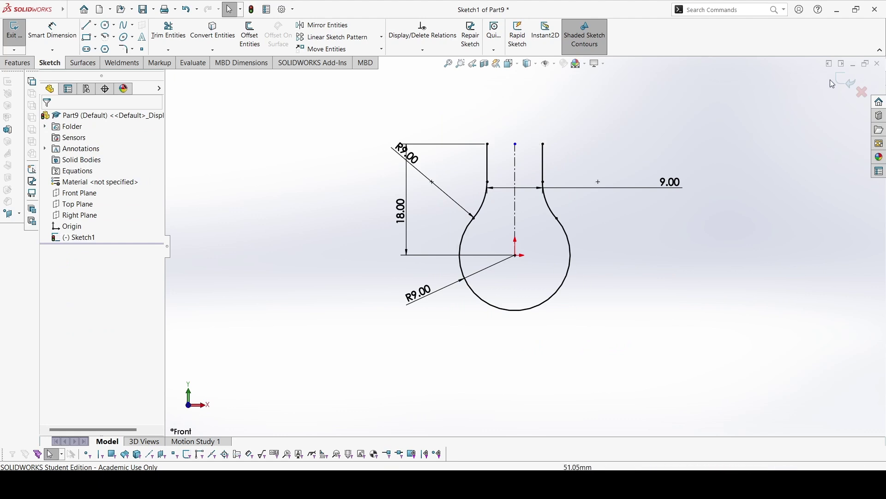
Step: Place a point at the teardrop's bottom and exit Sketch1
{"action": "left_click", "coordinate": [145, 49]}
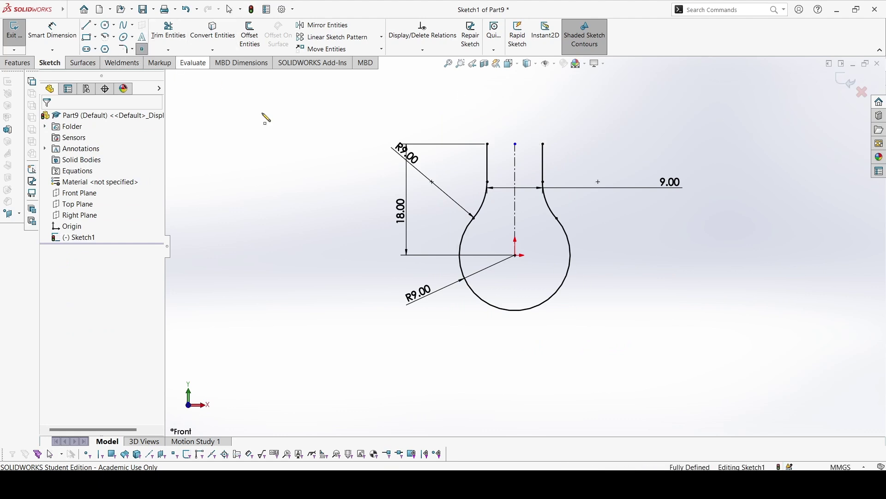
{"action": "left_click", "coordinate": [516, 310]}
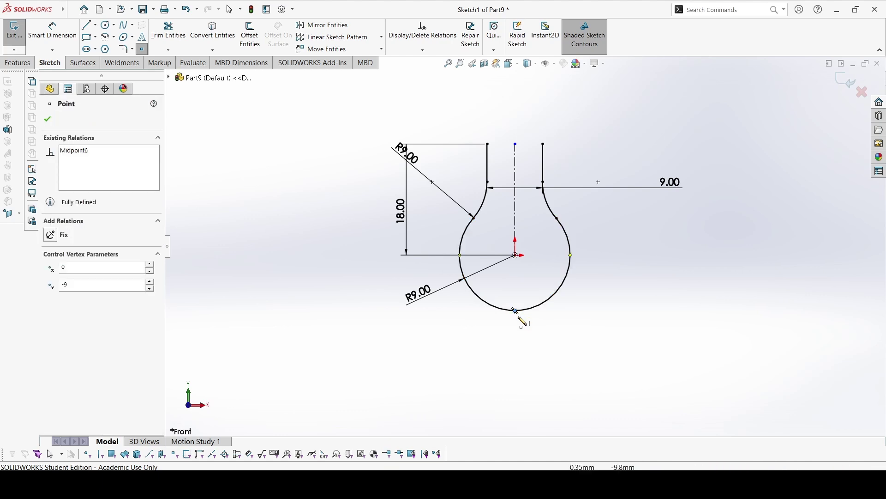
{"action": "key", "text": "Escape"}
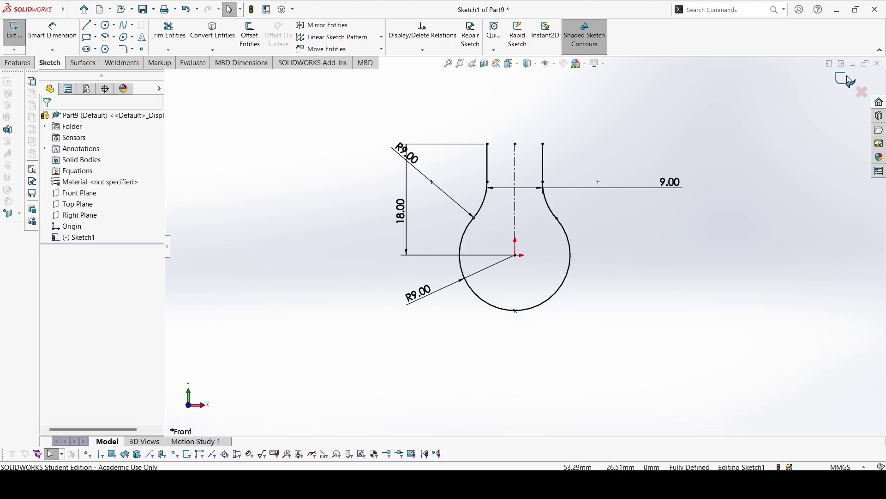
{"action": "left_click", "coordinate": [849, 79]}
Step: Start a sketch on the Right Plane with a centerline running down below the origin
{"action": "left_click", "coordinate": [77, 215]}
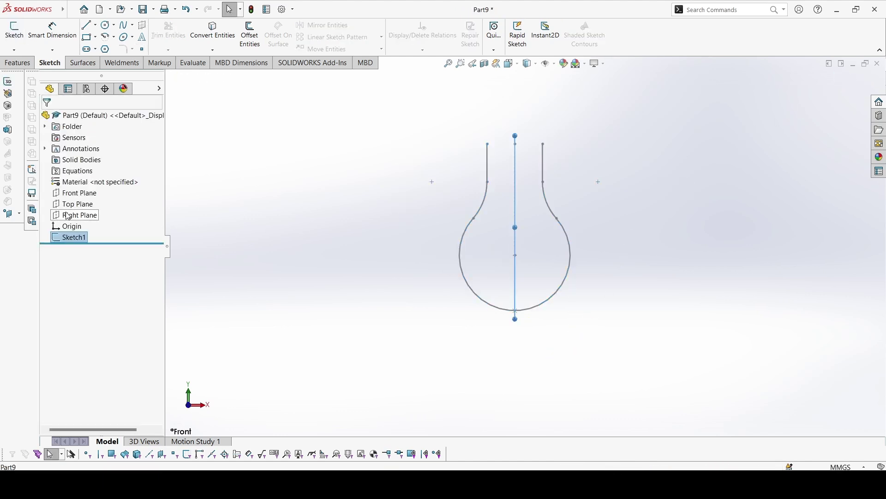
{"action": "left_click", "coordinate": [75, 200]}
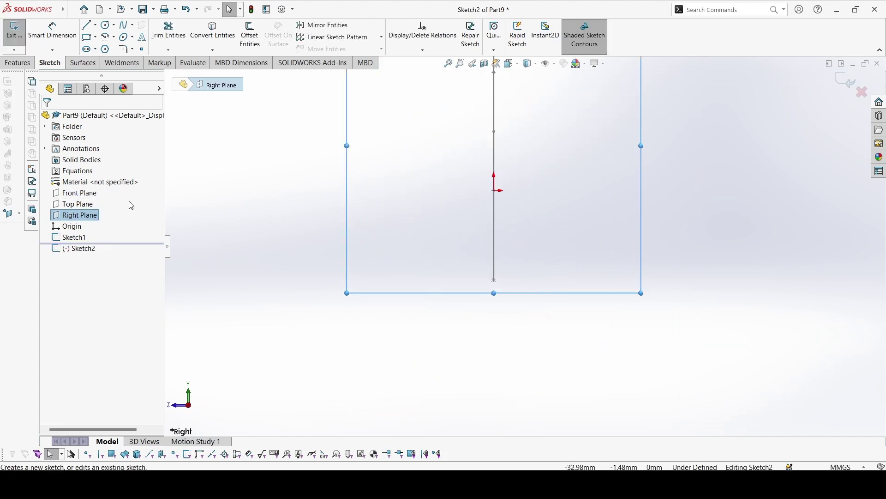
{"action": "left_click", "coordinate": [96, 25]}
{"action": "left_click", "coordinate": [111, 46]}
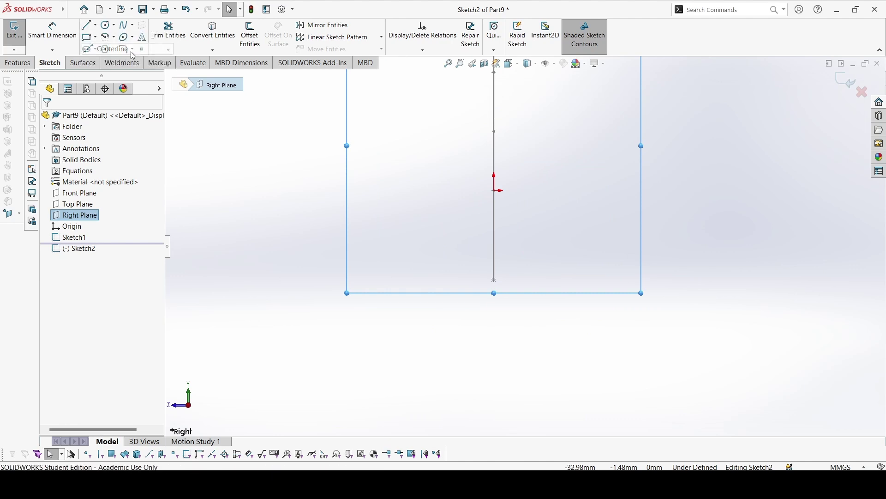
{"action": "left_click", "coordinate": [494, 280]}
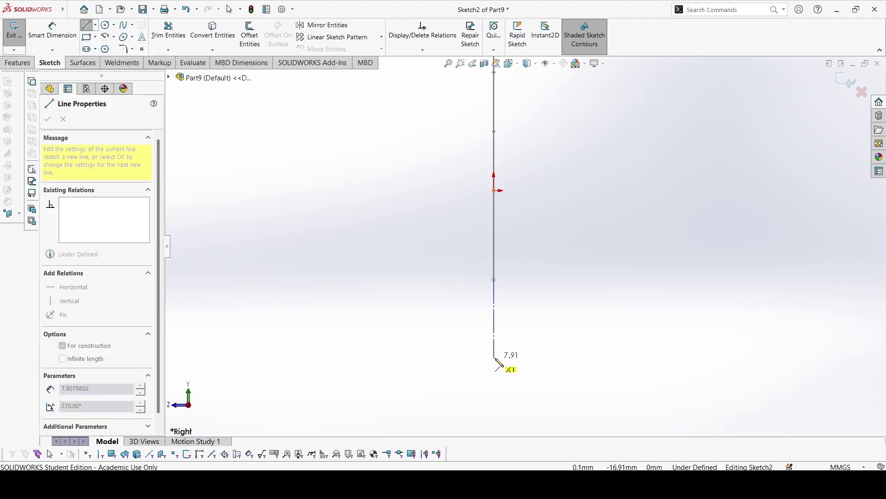
{"action": "left_click", "coordinate": [494, 358]}
{"action": "key", "text": "Escape"}
{"action": "key", "text": "Escape"}
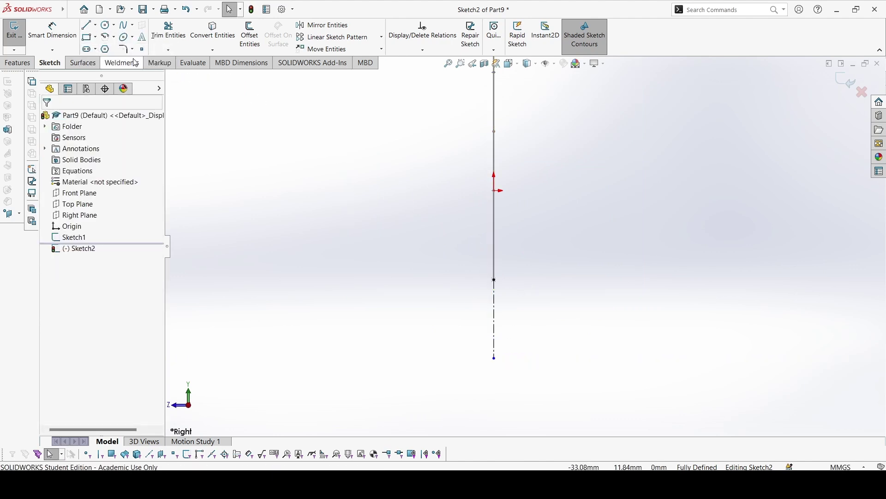
Step: Draw a short line from the centerline's top, a tangent arc, and a vertical line downward
{"action": "left_click", "coordinate": [86, 26]}
{"action": "left_click", "coordinate": [495, 280]}
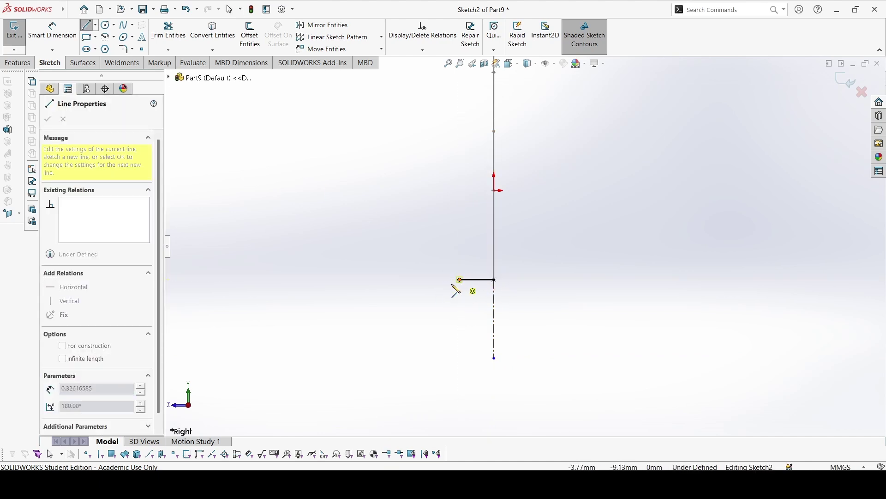
{"action": "left_click", "coordinate": [430, 307]}
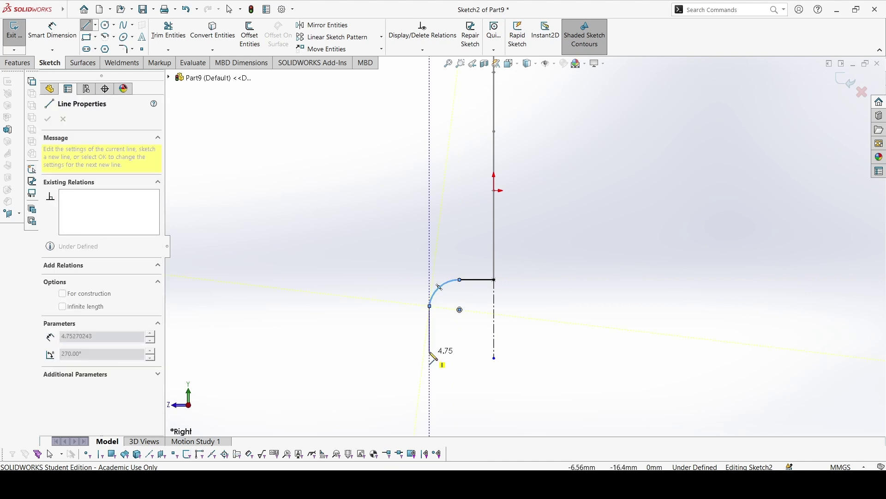
{"action": "left_click", "coordinate": [430, 349]}
Step: Dimension the arc to R6 and the vertical distance from arc centre to line end to 3 mm
{"action": "right_click_drag", "start_coordinate": [461, 300], "coordinate": [461, 277]}
{"action": "left_click", "coordinate": [442, 286]}
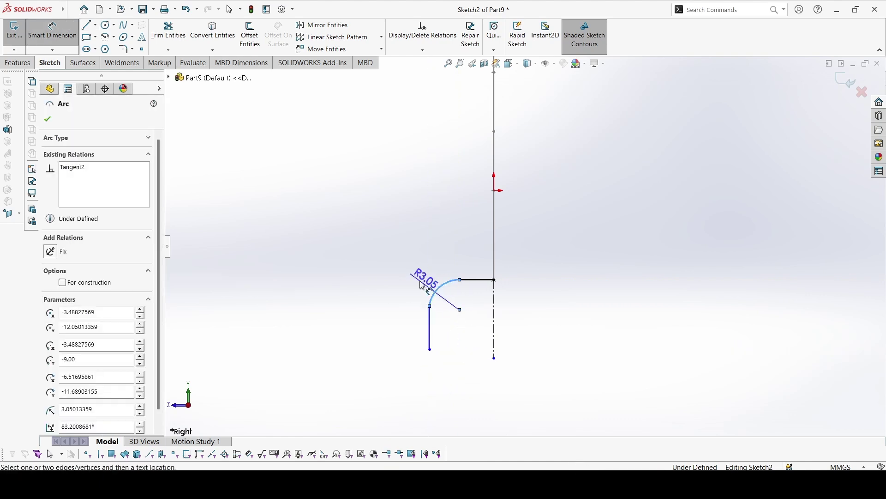
{"action": "left_click", "coordinate": [408, 260]}
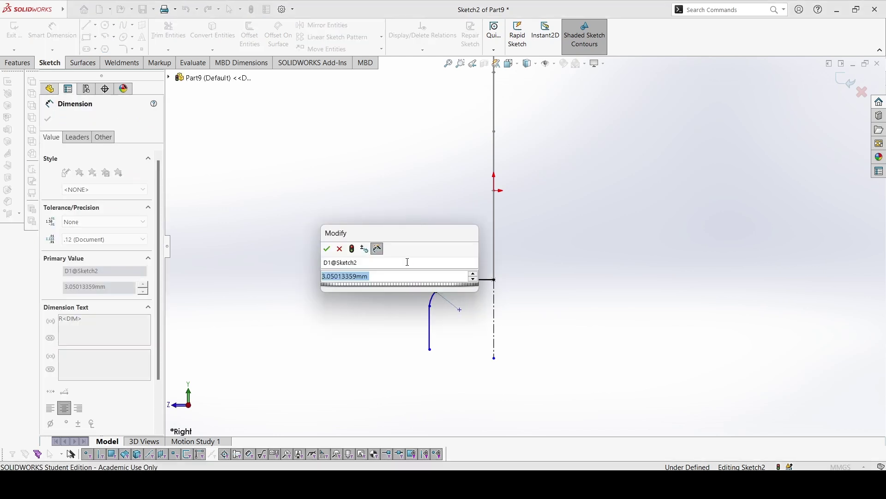
{"action": "type", "text": "6"}
{"action": "key", "text": "Return"}
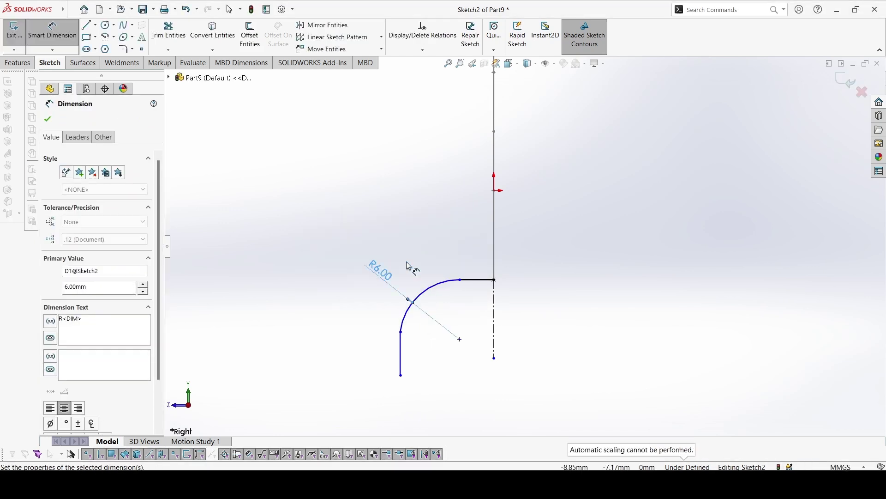
{"action": "left_click", "coordinate": [460, 340]}
{"action": "left_click", "coordinate": [401, 377]}
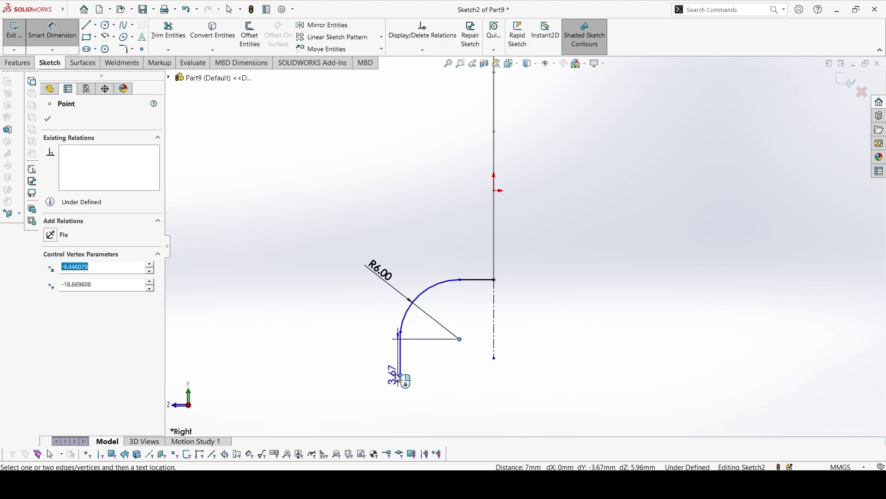
{"action": "left_click", "coordinate": [348, 362]}
{"action": "type", "text": "3"}
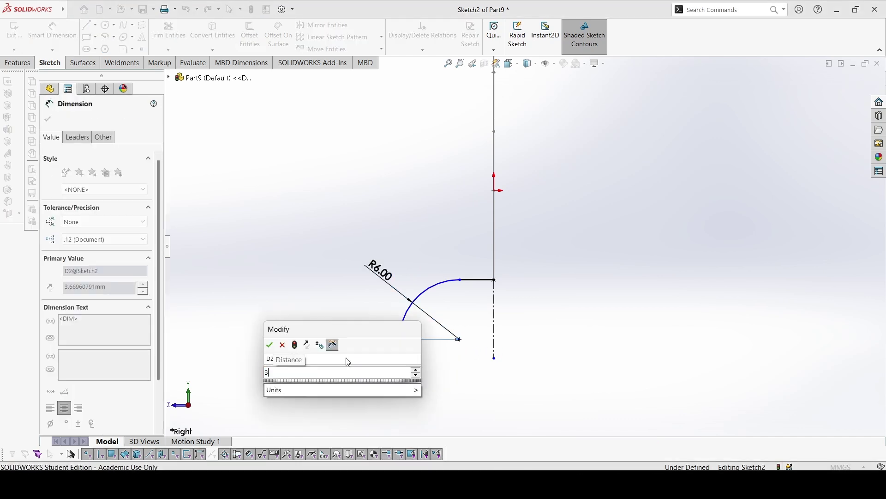
{"action": "key", "text": "Return"}
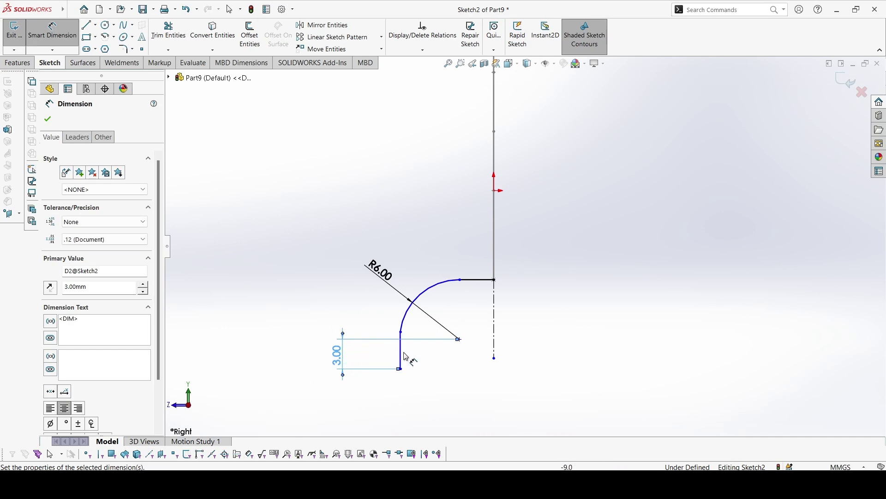
Step: Set the width across the centerline to 18 mm from the left vertical line
{"action": "left_click", "coordinate": [403, 354]}
{"action": "left_click", "coordinate": [494, 337]}
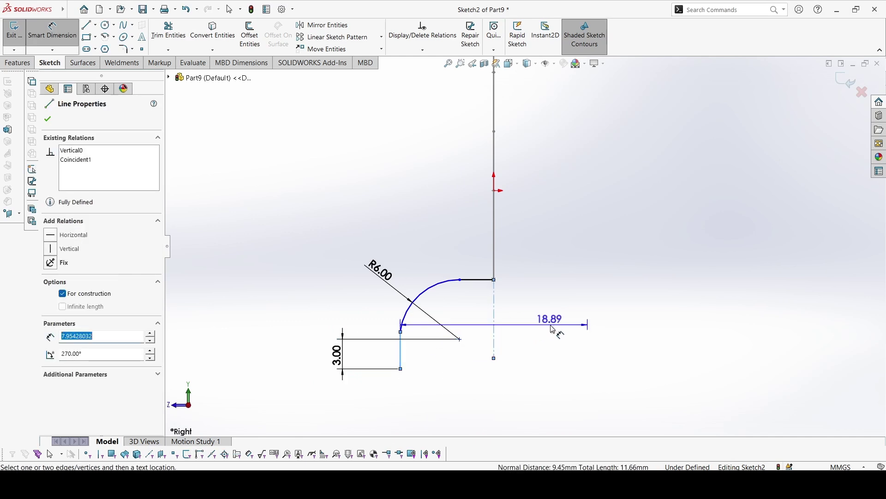
{"action": "left_click", "coordinate": [579, 316]}
{"action": "type", "text": "1"}
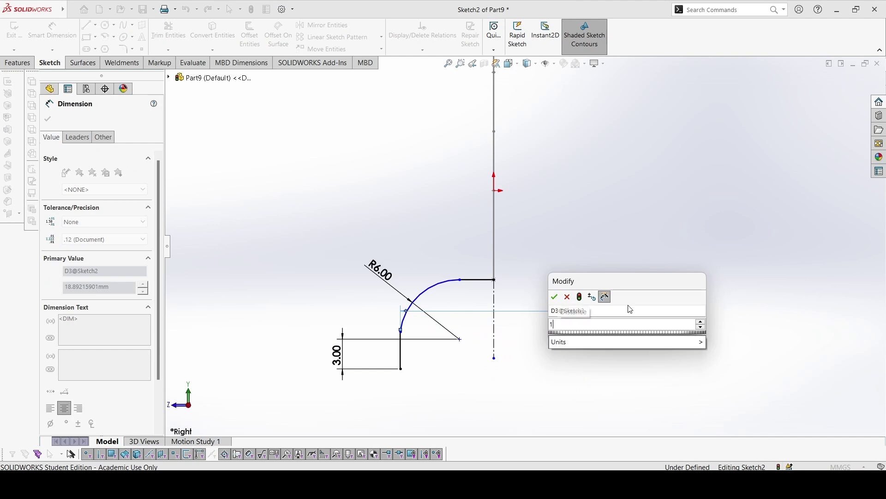
{"action": "type", "text": "8"}
{"action": "key", "text": "Return"}
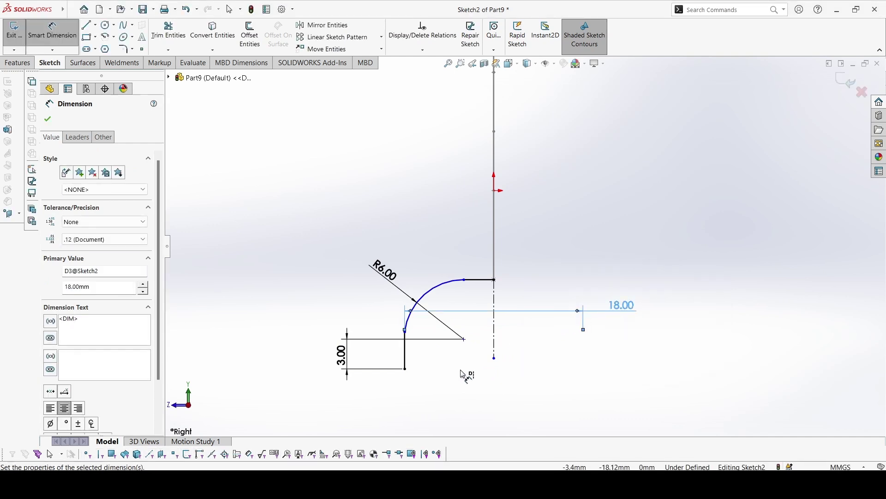
{"action": "key", "text": "Escape"}
Step: Make the R6 arc tangent to the vertical line, fully defining Sketch2
{"action": "left_click", "coordinate": [411, 312]}
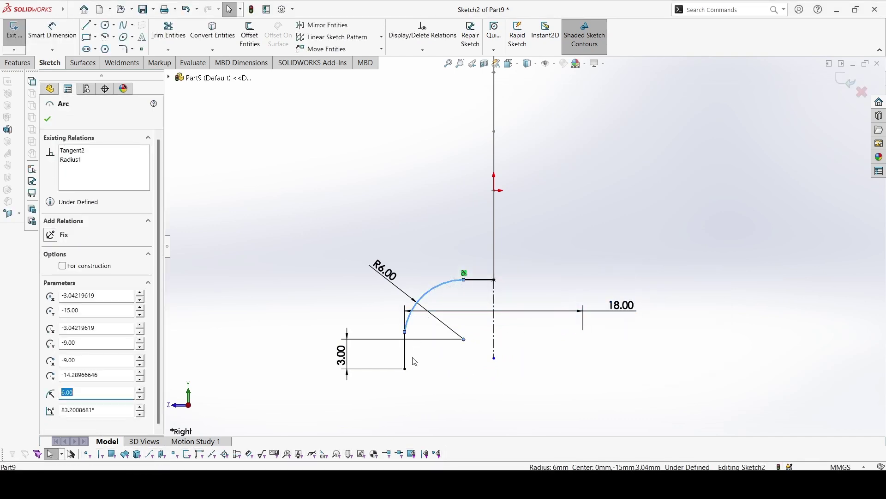
{"action": "left_click", "coordinate": [405, 358]}
{"action": "left_click", "coordinate": [416, 300], "text": "ctrl"}
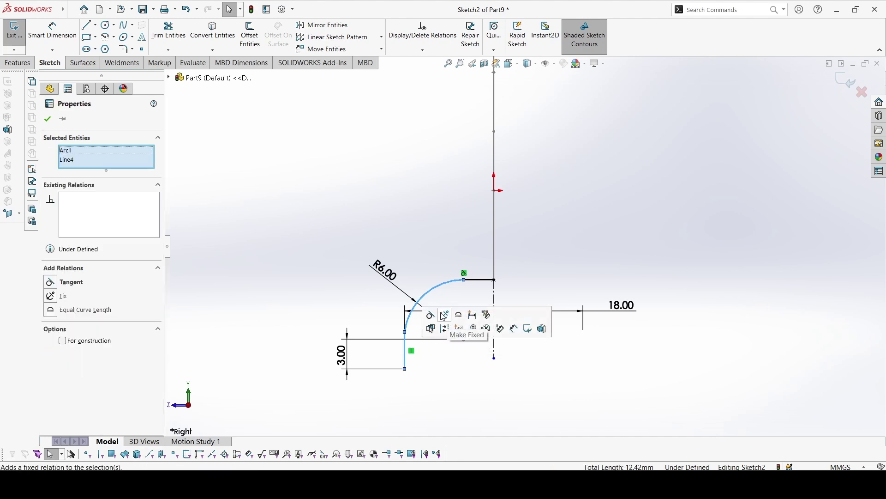
{"action": "left_click", "coordinate": [460, 312]}
{"action": "left_click", "coordinate": [471, 416]}
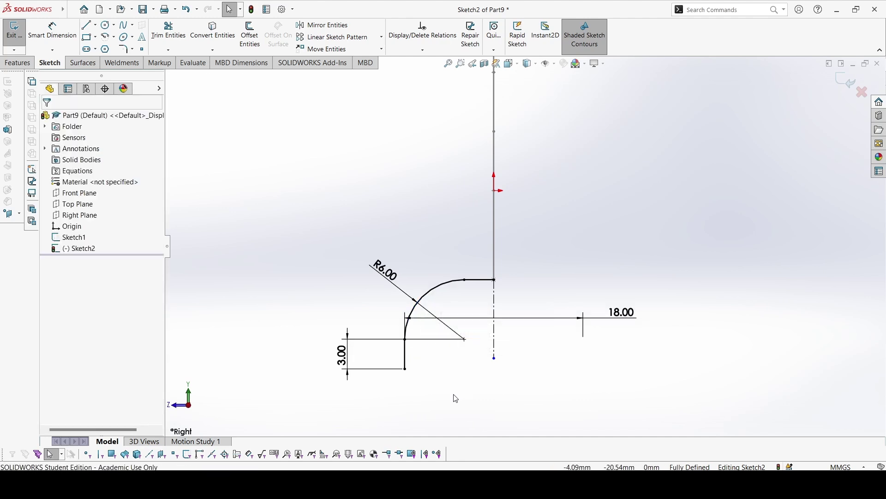
{"action": "scroll", "coordinate": [473, 392], "scroll_direction": "down", "scroll_amount": 1}
{"action": "scroll", "coordinate": [512, 354], "scroll_direction": "up", "scroll_amount": 2}
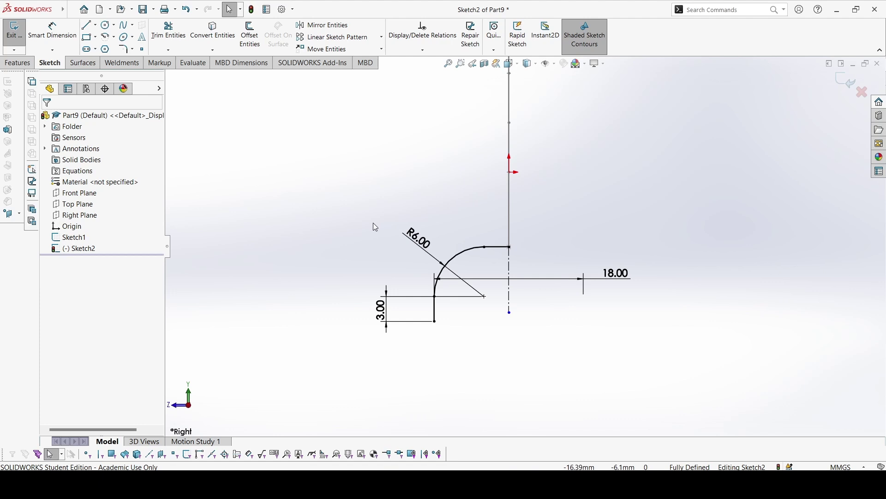
Step: Offset the arc and line by 2 mm, then mirror the half profile across the centerline
{"action": "mouse_move", "coordinate": [374, 226]}
{"action": "left_mouse_down"}
{"action": "mouse_move", "coordinate": [510, 313]}
{"action": "mouse_move", "coordinate": [517, 329]}
{"action": "mouse_move", "coordinate": [492, 337]}
{"action": "mouse_move", "coordinate": [451, 242]}
{"action": "mouse_move", "coordinate": [418, 212]}
{"action": "left_mouse_up"}
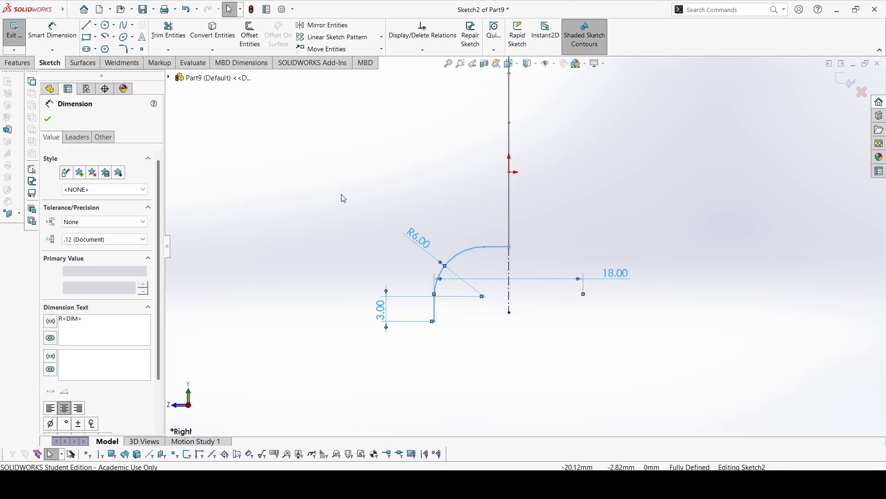
{"action": "left_click", "coordinate": [251, 33]}
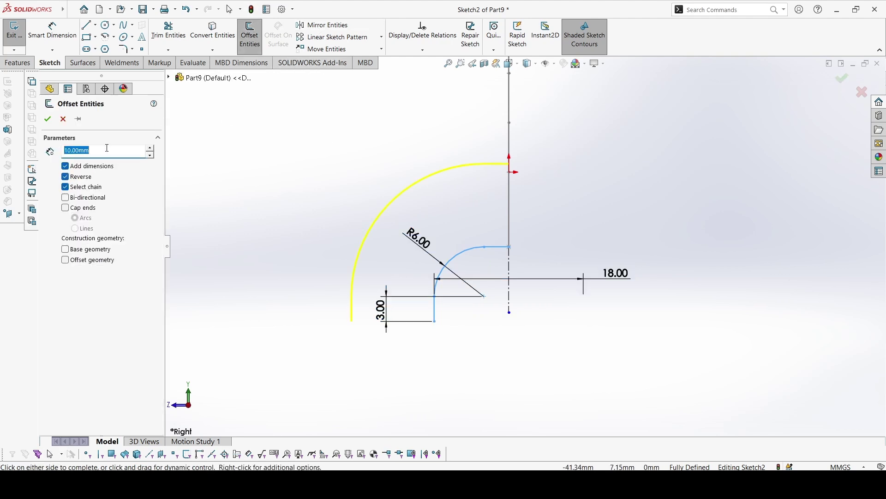
{"action": "type", "text": "2"}
{"action": "key", "text": "Return"}
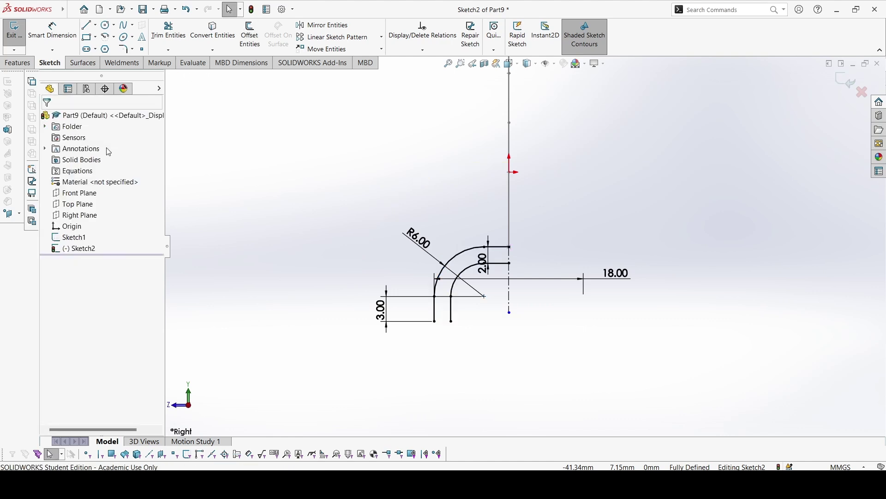
{"action": "left_click_drag", "start_coordinate": [387, 224], "coordinate": [569, 358]}
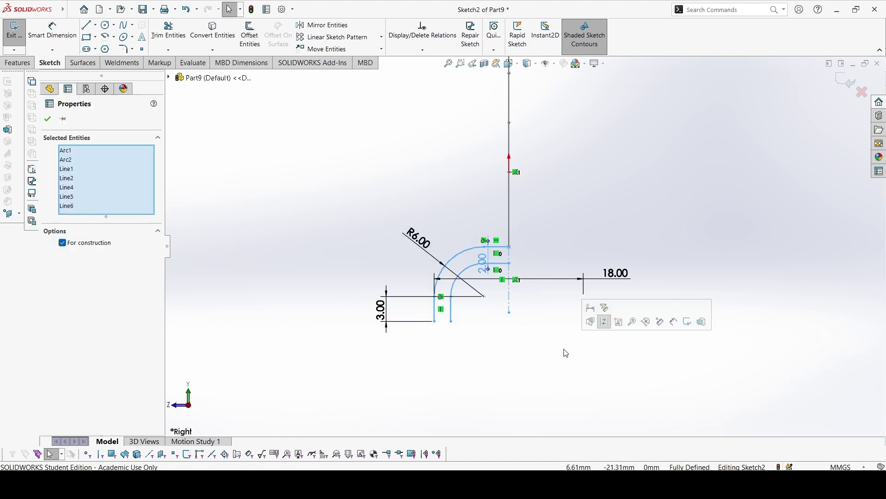
{"action": "left_click", "coordinate": [360, 25]}
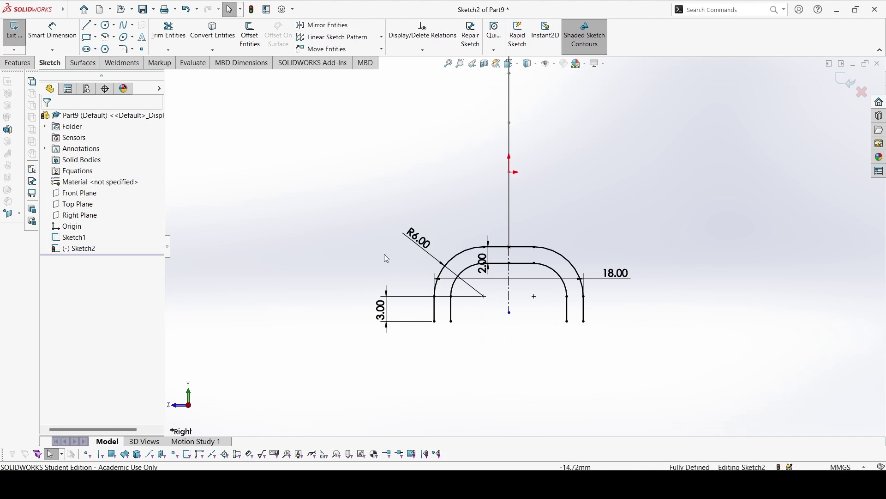
Step: Close the bottoms of both U legs with short lines and exit the profile sketch
{"action": "left_click", "coordinate": [86, 25]}
{"action": "scroll", "coordinate": [364, 261], "scroll_direction": "up", "scroll_amount": 3}
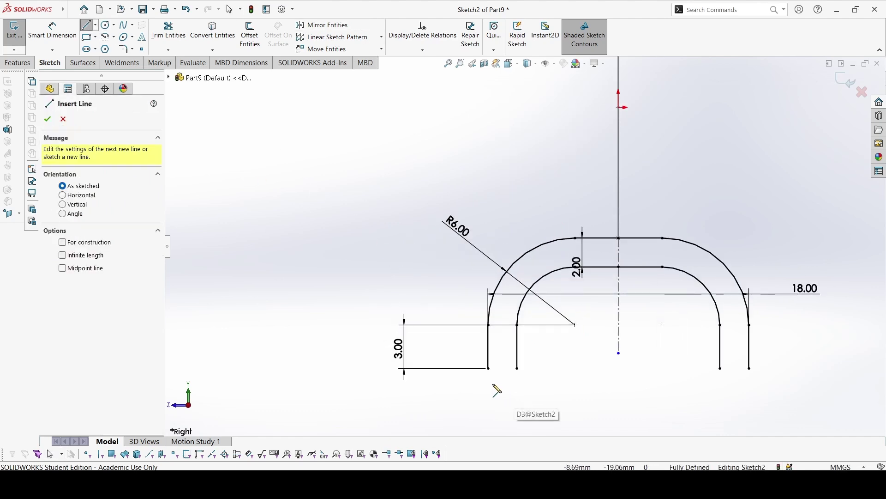
{"action": "left_click", "coordinate": [488, 368]}
{"action": "double_click", "coordinate": [517, 367]}
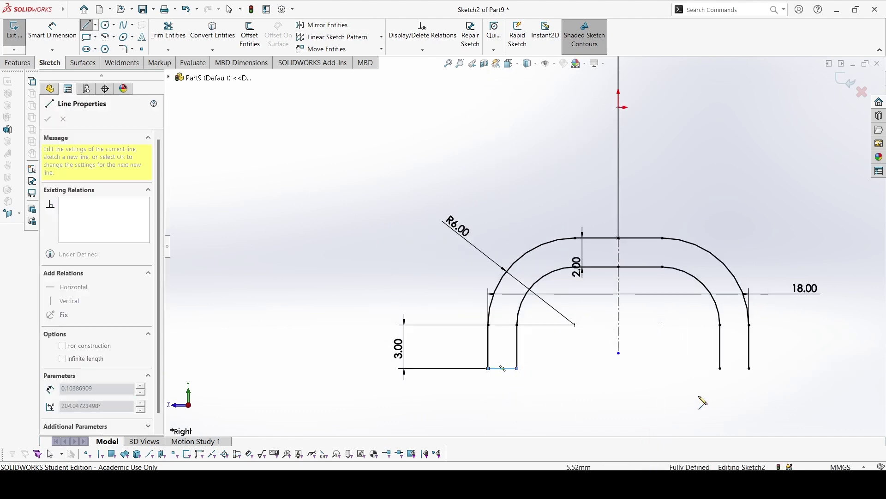
{"action": "left_click", "coordinate": [720, 368]}
{"action": "left_click", "coordinate": [748, 368]}
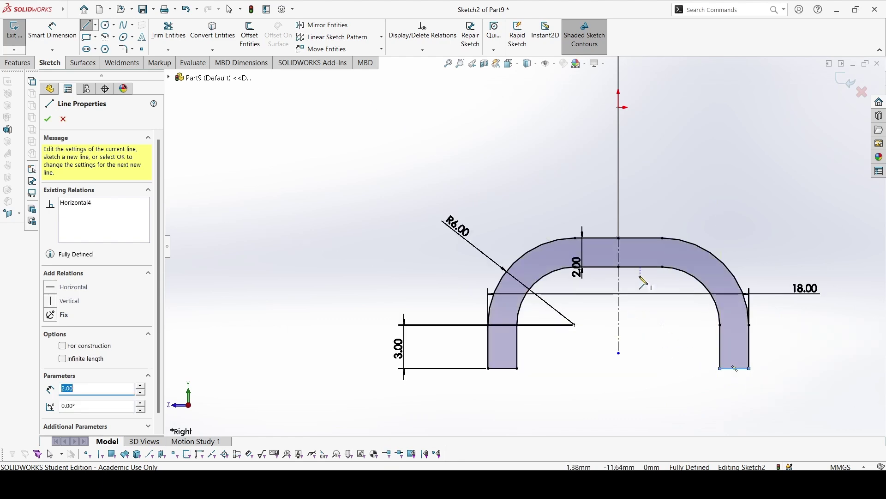
{"action": "key", "text": "Escape"}
{"action": "scroll", "coordinate": [525, 245], "scroll_direction": "down", "scroll_amount": 3}
{"action": "scroll", "coordinate": [667, 158], "scroll_direction": "down", "scroll_amount": 2}
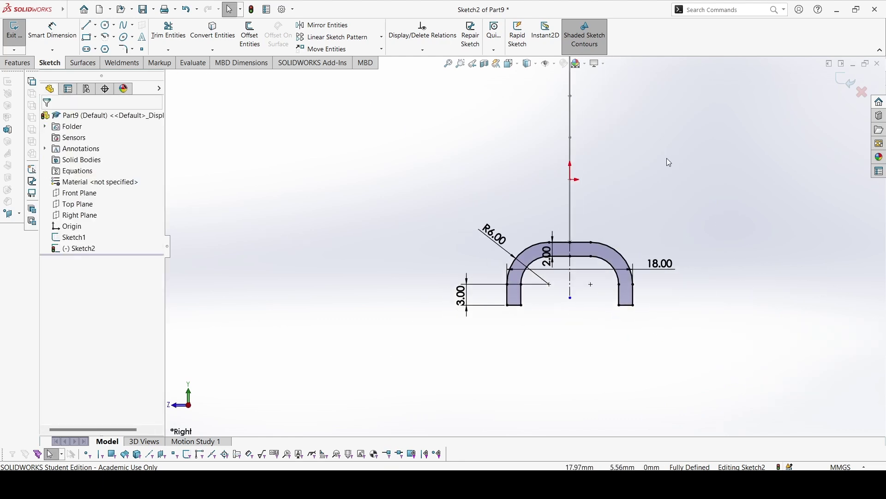
{"action": "left_click", "coordinate": [847, 83]}
Step: Rotate to reveal the teardrop path and start a Swept Boss/Base with the U profile
{"action": "middle_click_drag", "start_coordinate": [532, 188], "coordinate": [321, 191]}
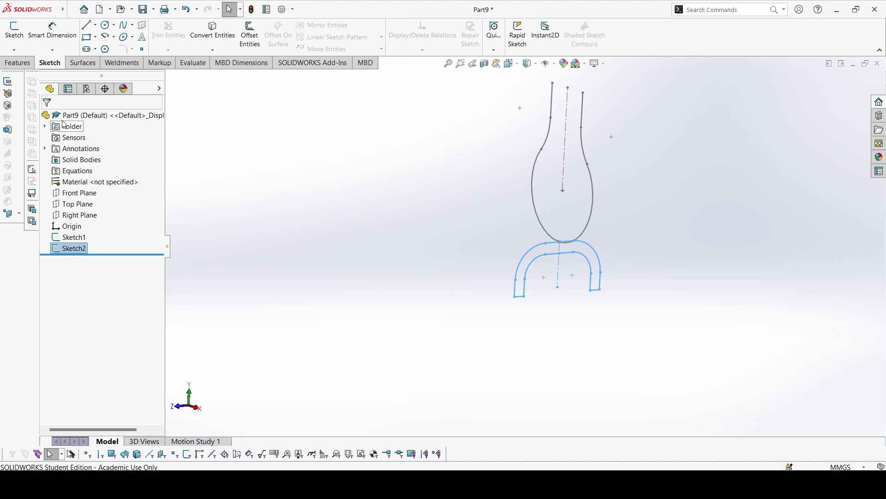
{"action": "left_click", "coordinate": [18, 63]}
{"action": "left_click", "coordinate": [89, 26]}
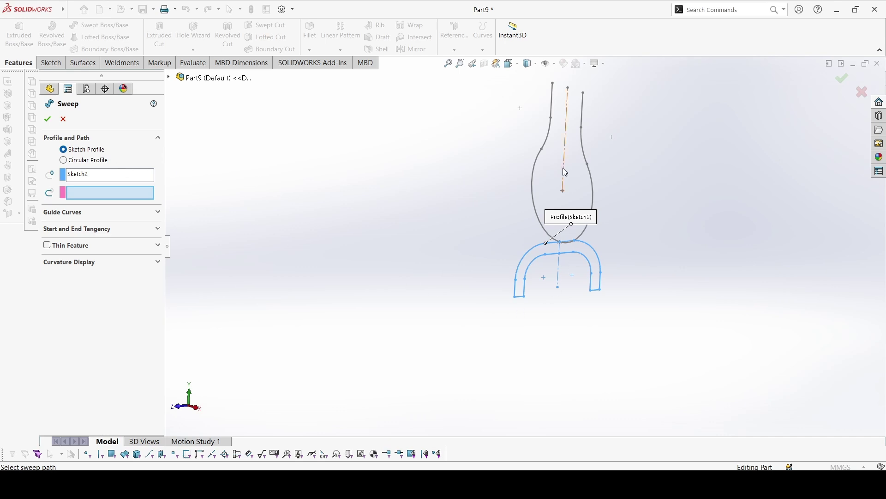
Step: Sweep Sketch2 along the Sketch1 teardrop path bidirectionally, creating Sweep1
{"action": "left_click", "coordinate": [536, 165]}
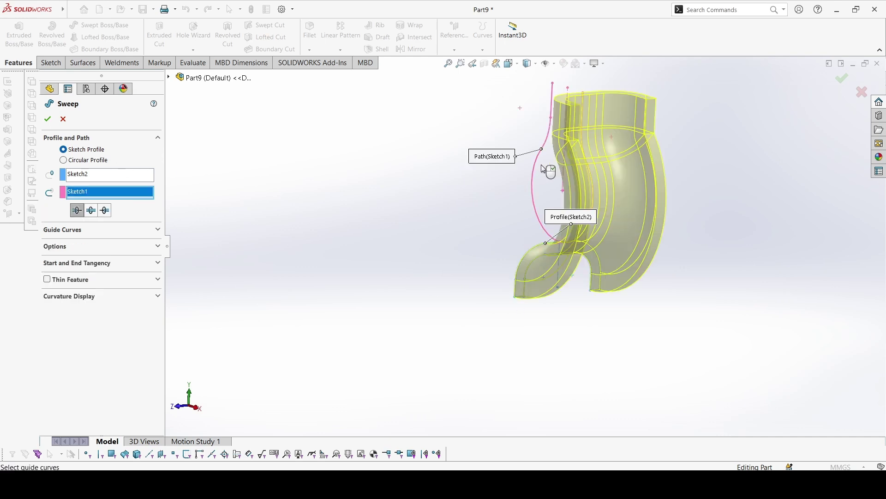
{"action": "left_click", "coordinate": [91, 211]}
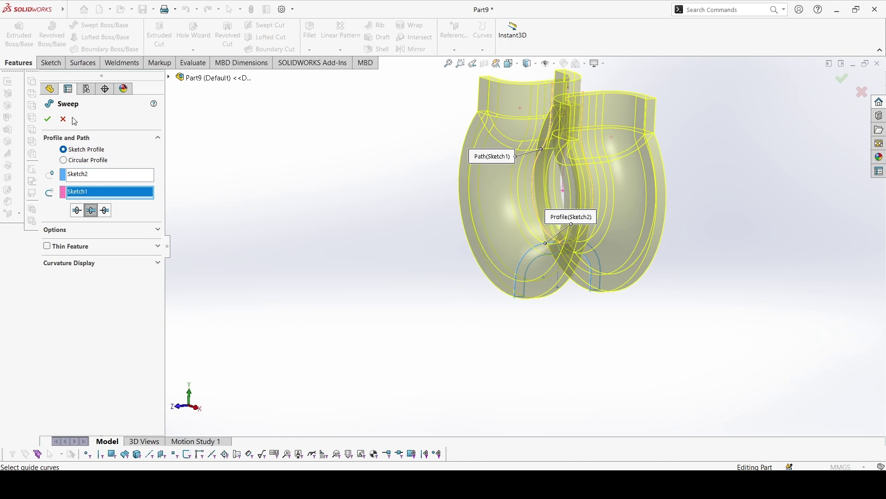
{"action": "left_click", "coordinate": [48, 117]}
{"action": "middle_click_drag", "start_coordinate": [528, 203], "coordinate": [534, 286]}
{"action": "scroll", "coordinate": [534, 256], "scroll_direction": "down", "scroll_amount": 3}
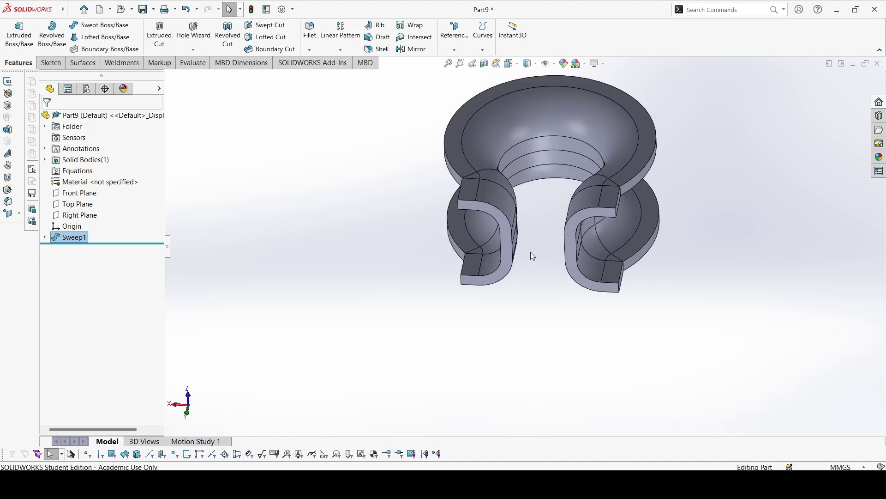
Step: Start a sketch on the flat face and draw corner rectangles at the two right flange tips
{"action": "left_click", "coordinate": [507, 232]}
{"action": "left_click", "coordinate": [551, 208]}
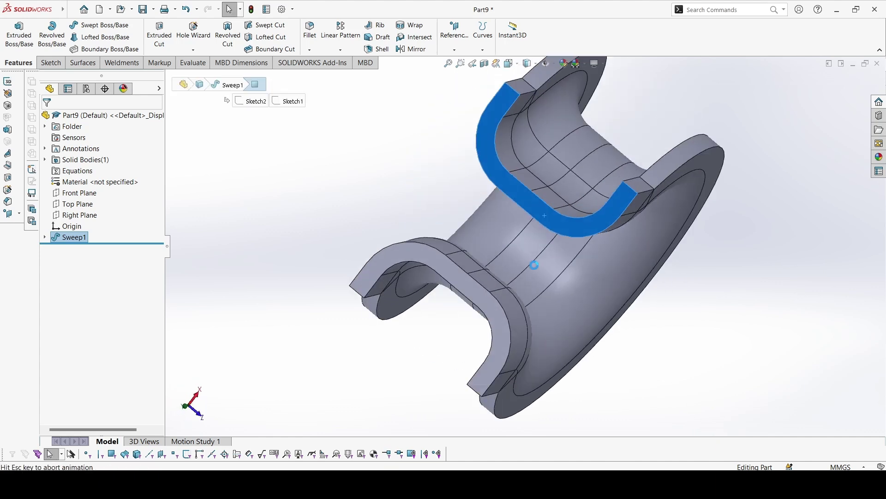
{"action": "left_click", "coordinate": [711, 200]}
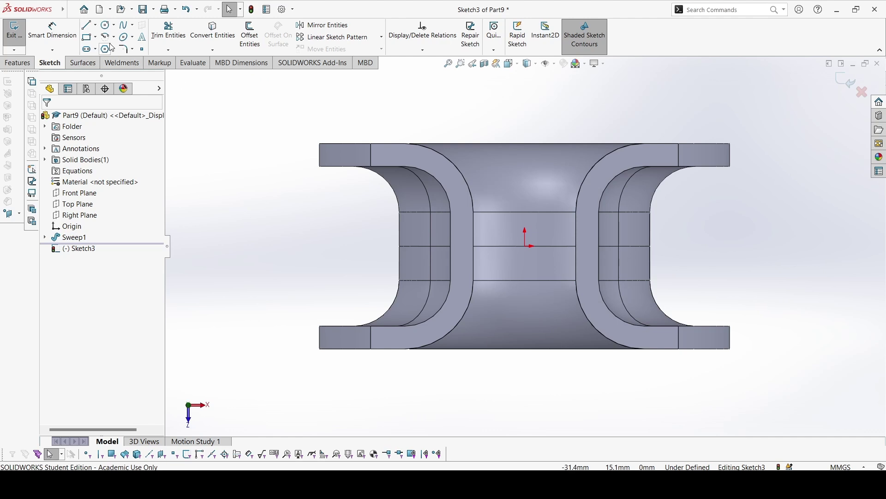
{"action": "left_click", "coordinate": [88, 36]}
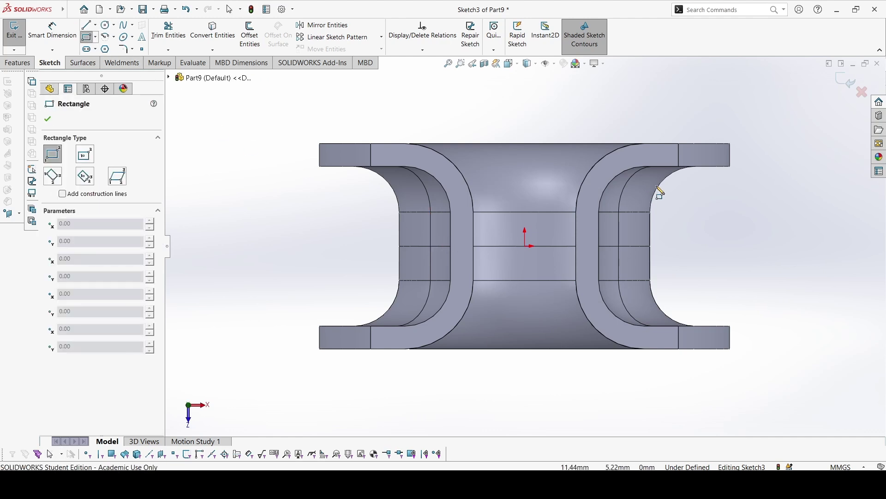
{"action": "left_click", "coordinate": [678, 166]}
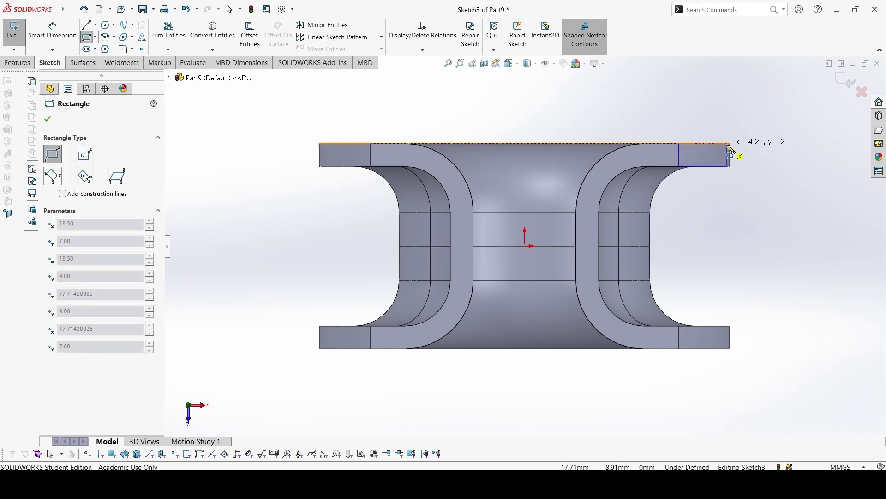
{"action": "left_click", "coordinate": [730, 144]}
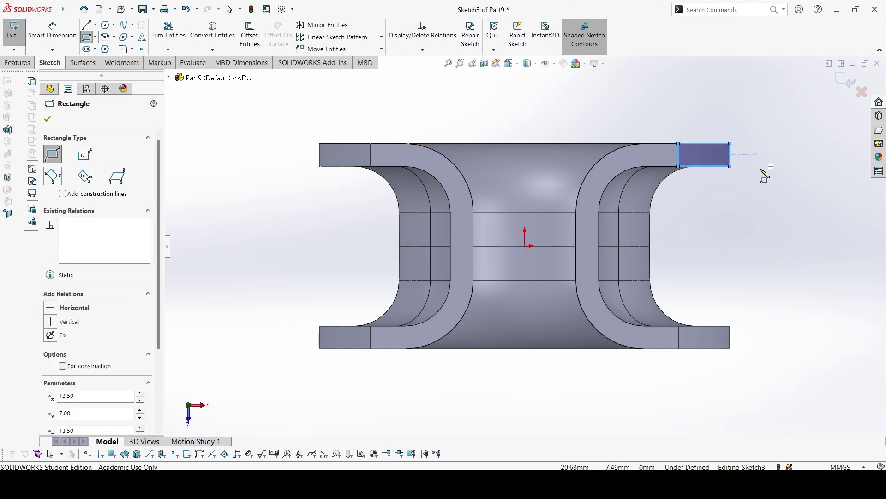
{"action": "left_click", "coordinate": [679, 326]}
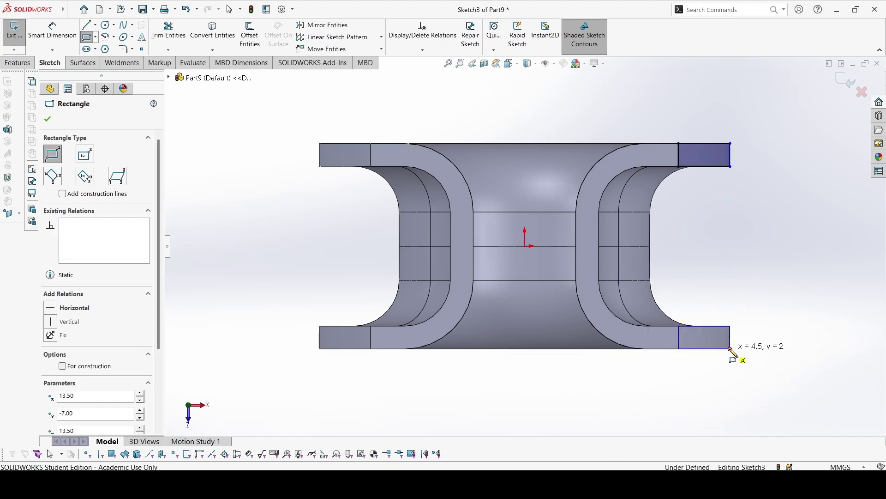
{"action": "left_click", "coordinate": [731, 349]}
Step: Draw corner rectangles at the bottom-left and top-left flange tips
{"action": "left_click", "coordinate": [371, 327]}
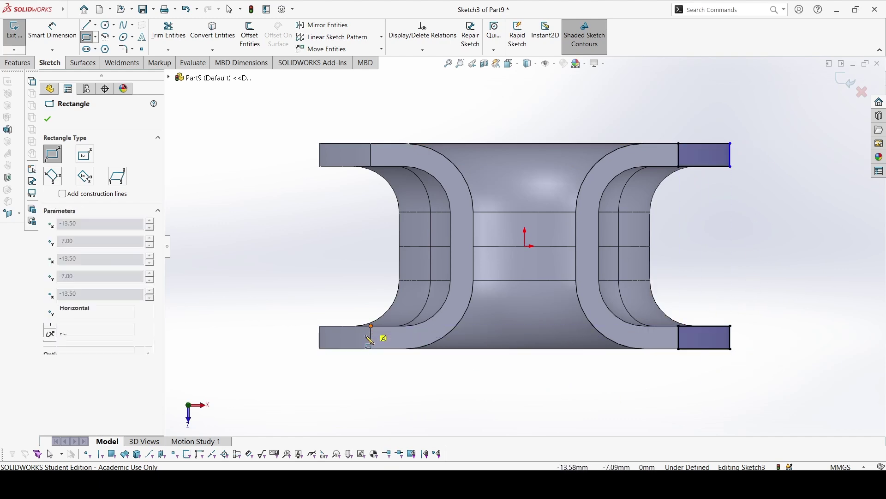
{"action": "left_click", "coordinate": [319, 349]}
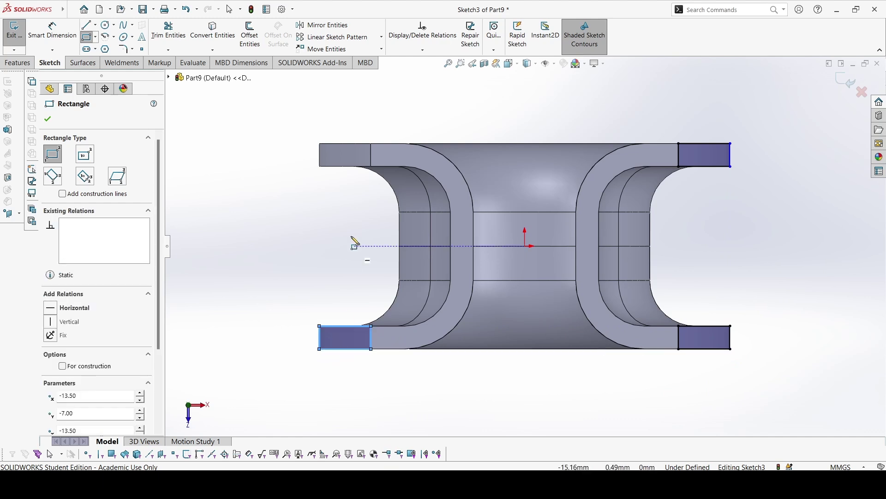
{"action": "left_click", "coordinate": [373, 167]}
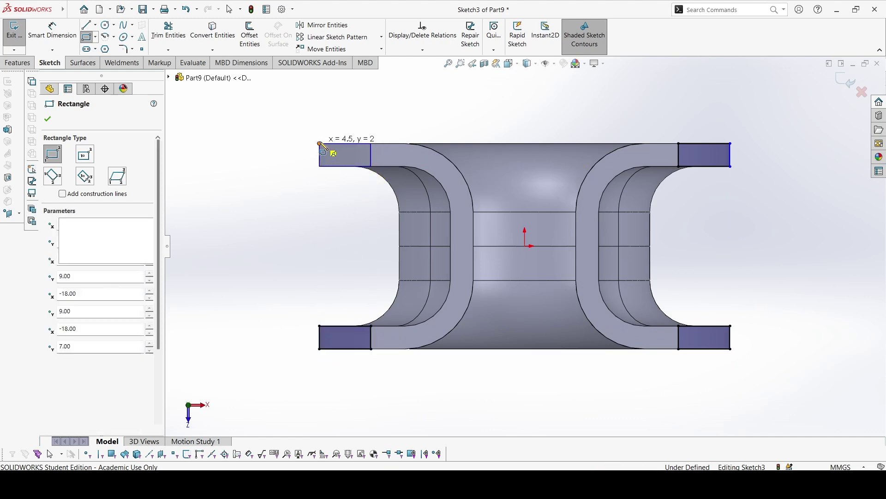
{"action": "left_click", "coordinate": [320, 143]}
{"action": "key", "text": "Escape"}
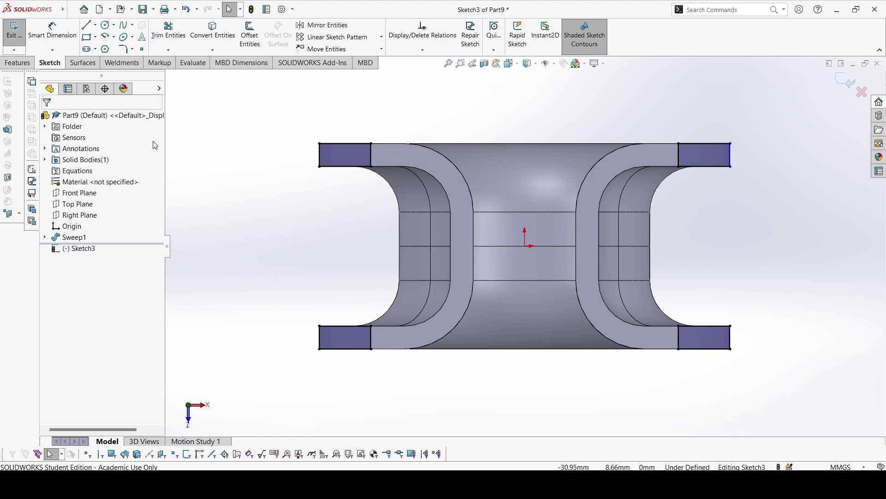
{"action": "left_click", "coordinate": [18, 63]}
Step: Extrude the four corner rectangles in reverse direction, Up To Next, to form tabs joined to the thimble
{"action": "left_click", "coordinate": [19, 34]}
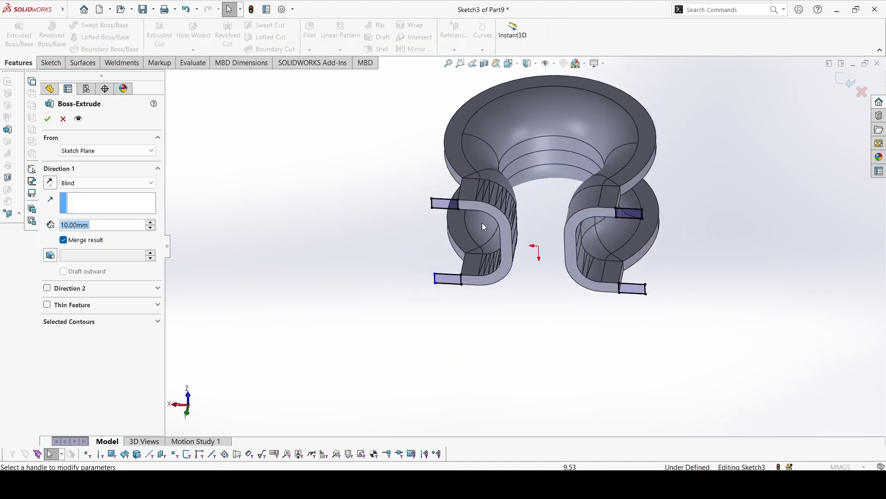
{"action": "left_click", "coordinate": [96, 182]}
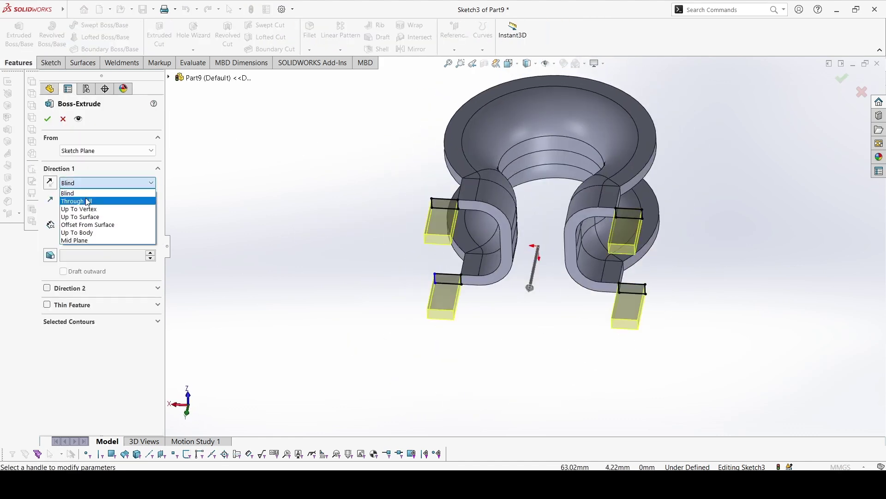
{"action": "left_click", "coordinate": [50, 183]}
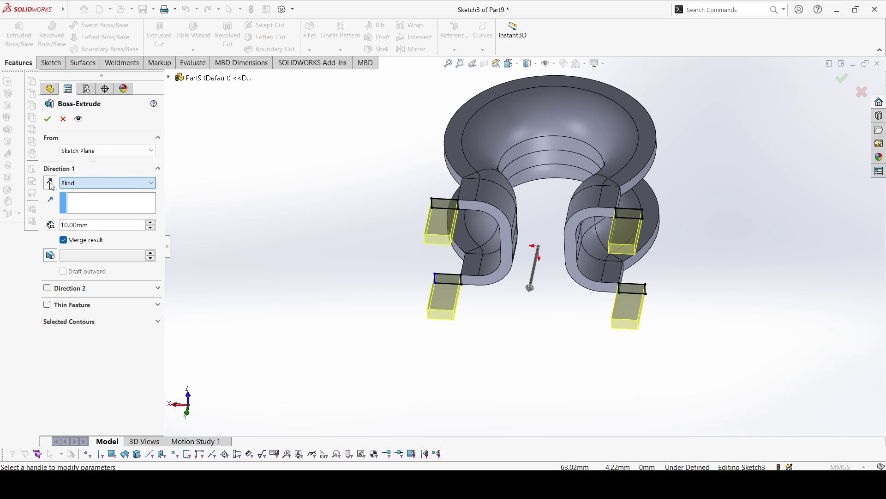
{"action": "left_click", "coordinate": [50, 182]}
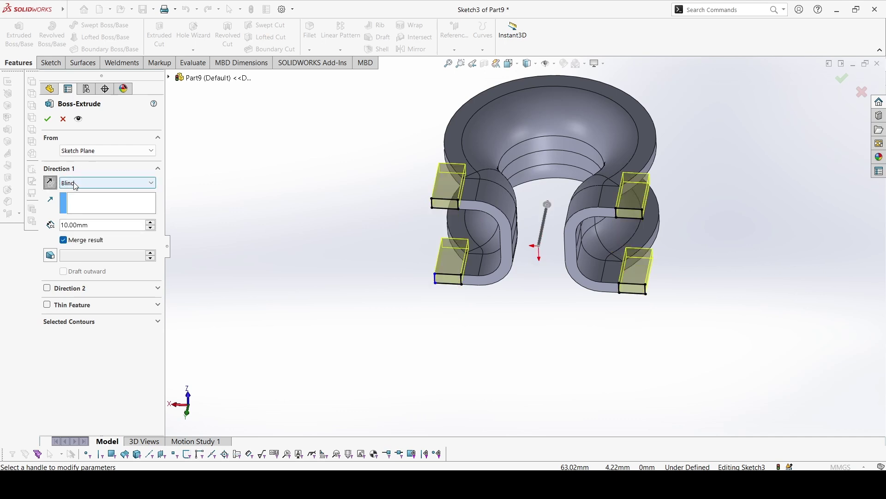
{"action": "left_click", "coordinate": [95, 183]}
{"action": "left_click", "coordinate": [89, 210]}
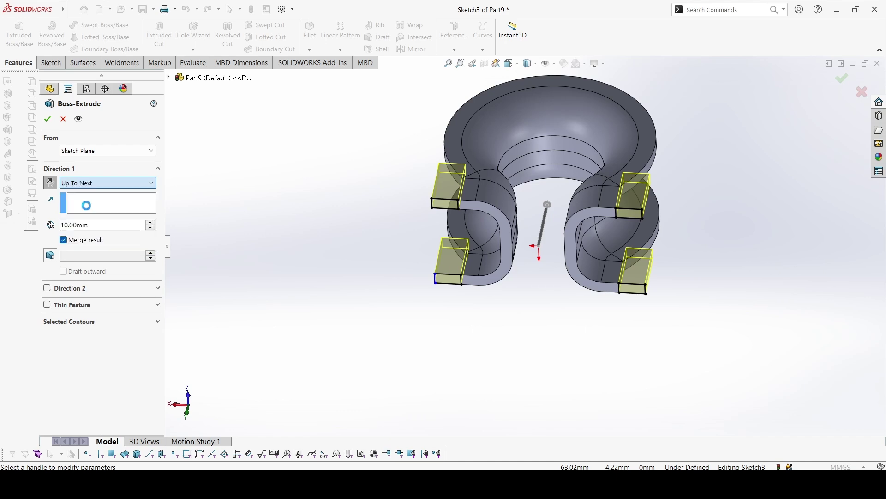
{"action": "middle_click_drag", "start_coordinate": [402, 157], "coordinate": [533, 252]}
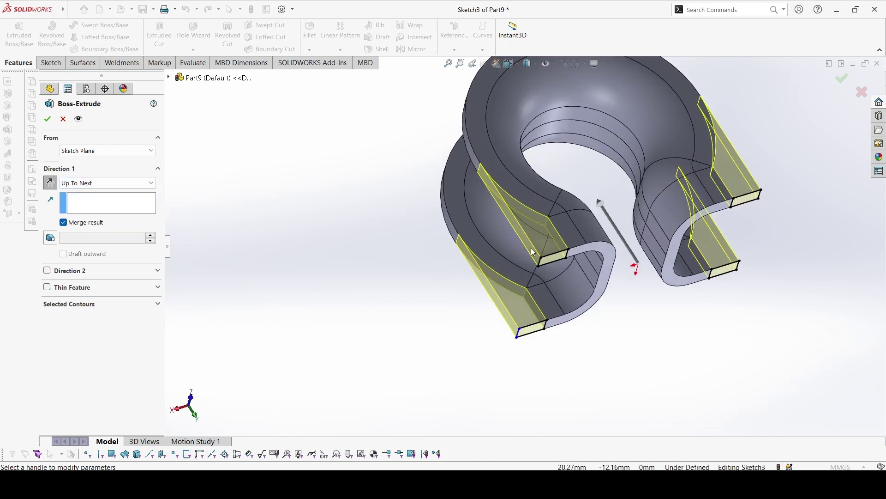
{"action": "left_click", "coordinate": [48, 119]}
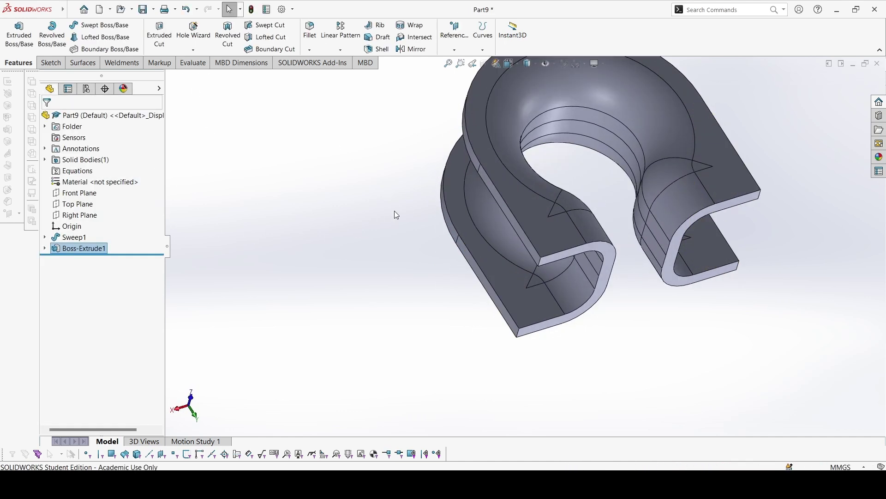
{"action": "middle_click_drag", "start_coordinate": [564, 286], "coordinate": [580, 228]}
{"action": "scroll", "coordinate": [589, 251], "scroll_direction": "down", "scroll_amount": 2}
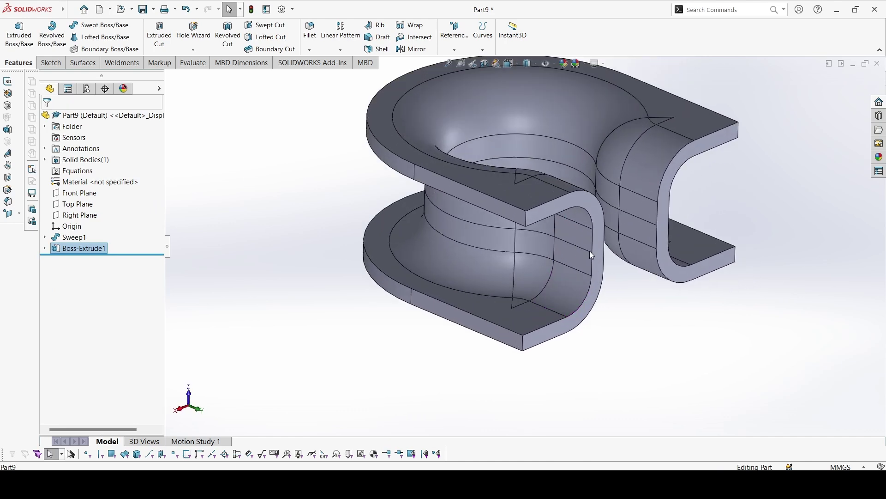
Step: Apply a 4 mm fillet to the first tab edge and its connected tab edges
{"action": "left_click", "coordinate": [308, 29]}
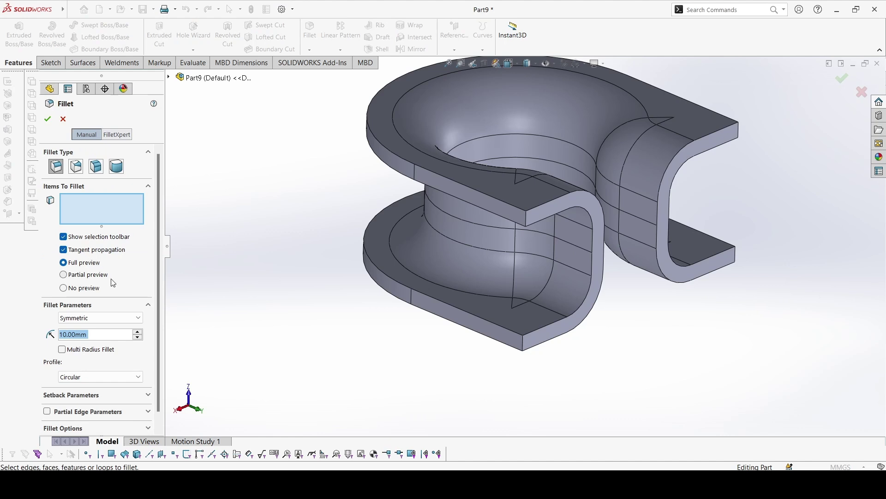
{"action": "type", "text": "4"}
{"action": "key", "text": "Return"}
{"action": "left_click", "coordinate": [526, 221]}
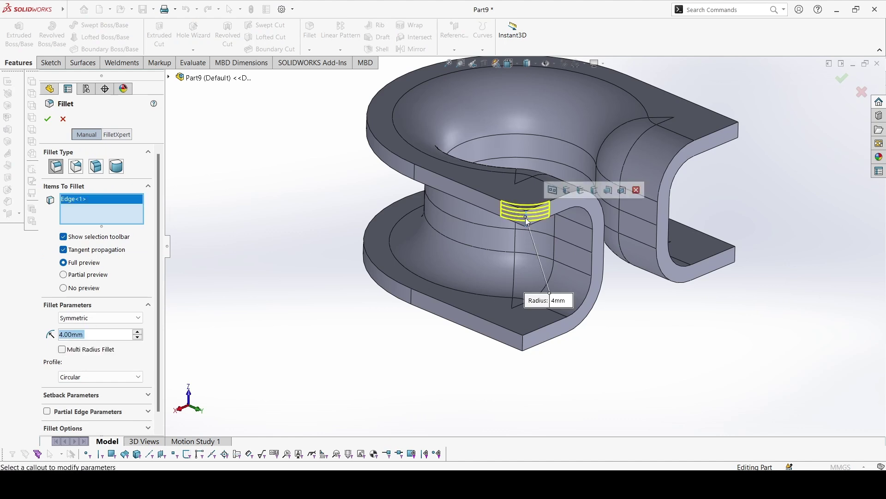
{"action": "left_click", "coordinate": [595, 193]}
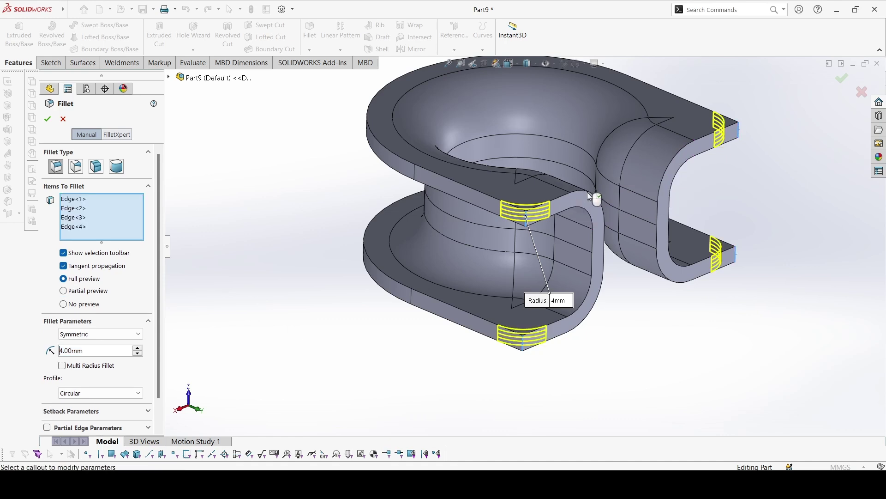
{"action": "middle_click_drag", "start_coordinate": [691, 200], "coordinate": [443, 157]}
{"action": "key", "text": "Return"}
Step: Assign Polyetheretherketone (PEEK) from the Plastics materials to the part
{"action": "right_click", "coordinate": [85, 188]}
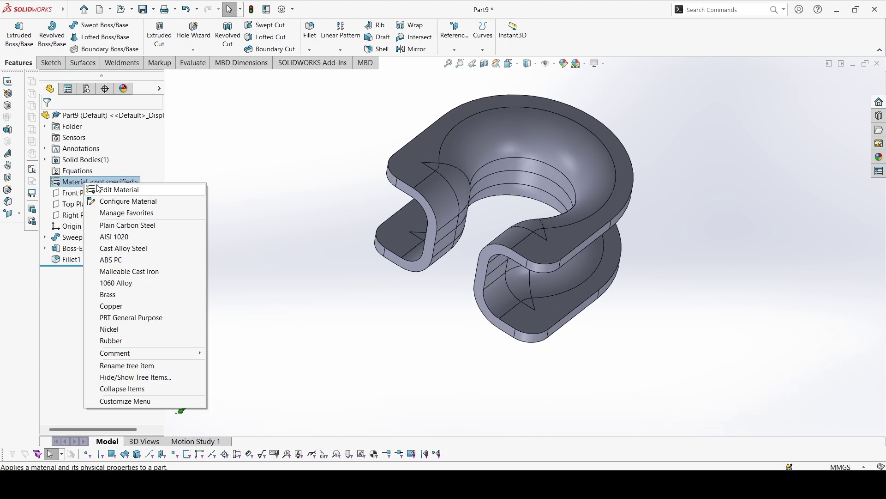
{"action": "left_click", "coordinate": [150, 188]}
{"action": "scroll", "coordinate": [315, 242], "scroll_direction": "down", "scroll_amount": 10}
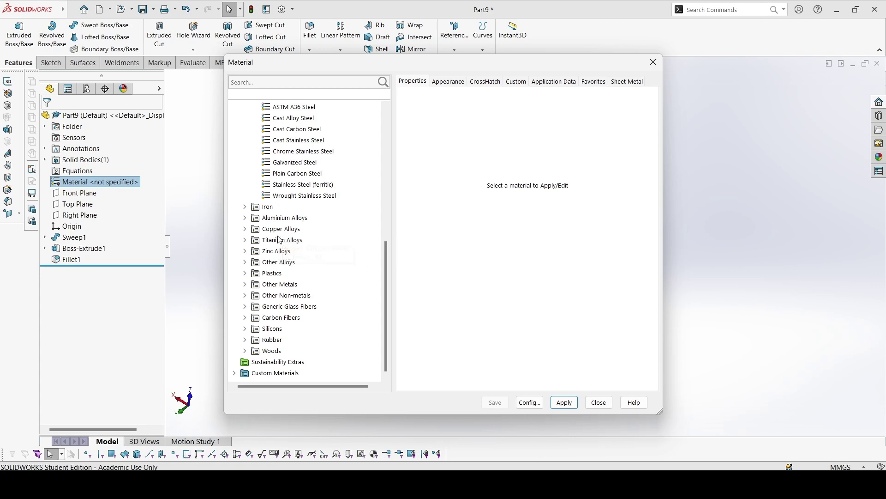
{"action": "double_click", "coordinate": [255, 273]}
{"action": "scroll", "coordinate": [294, 275], "scroll_direction": "down", "scroll_amount": 3}
{"action": "left_click", "coordinate": [327, 307]}
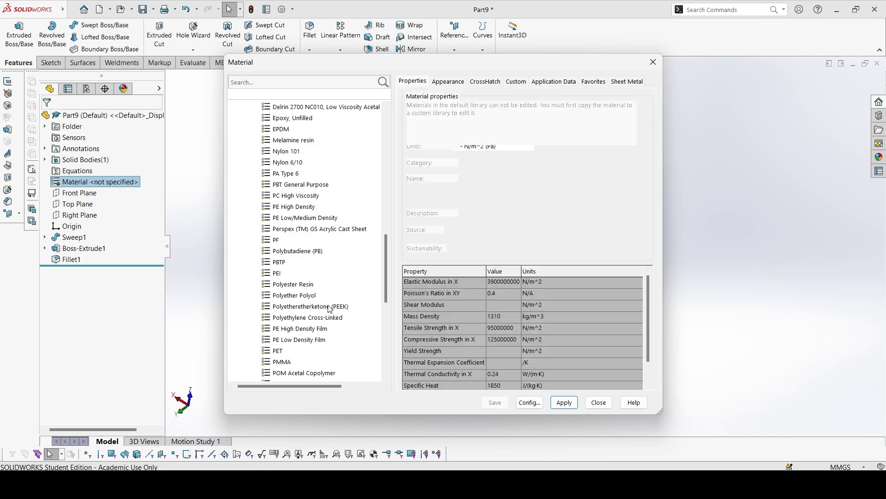
{"action": "left_click", "coordinate": [572, 405]}
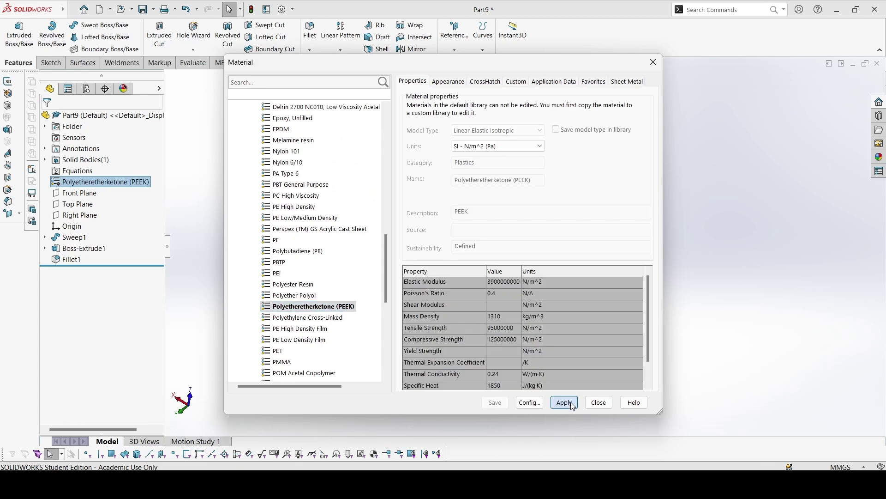
{"action": "left_click", "coordinate": [599, 402]}
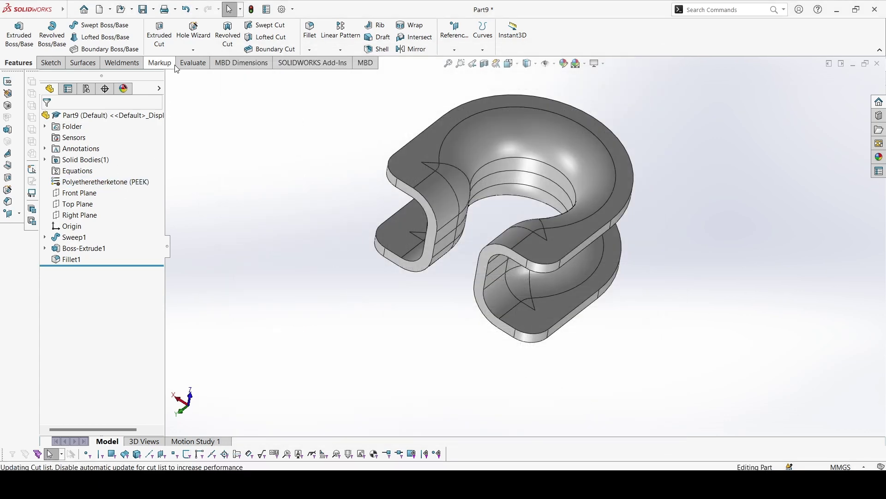
Step: Check the part's mass properties (6.03 g) against the PDF answer key
{"action": "left_click", "coordinate": [189, 65]}
{"action": "left_click", "coordinate": [156, 40]}
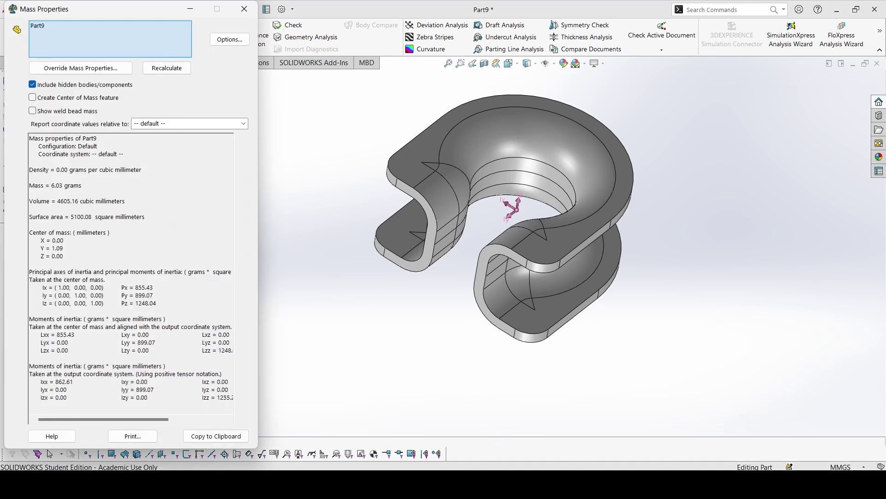
{"action": "key", "text": "alt+Tab"}
{"action": "left_click", "coordinate": [266, 3]}
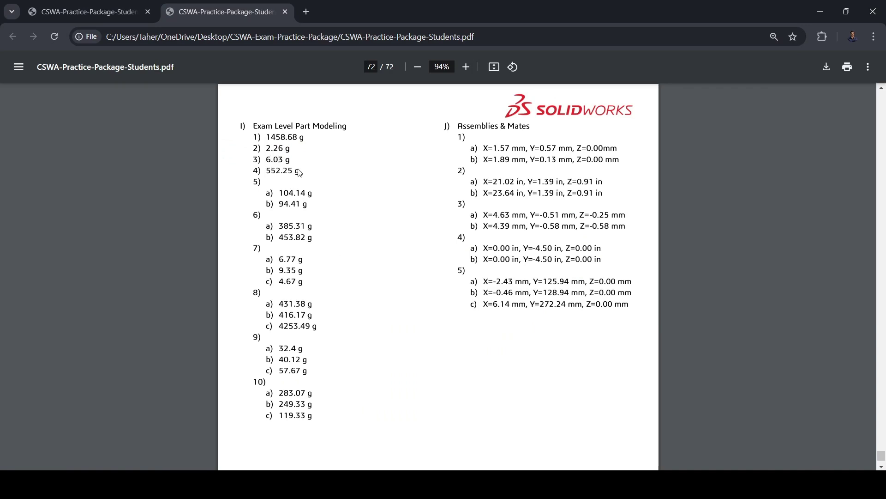
{"action": "key", "text": "alt+Tab"}
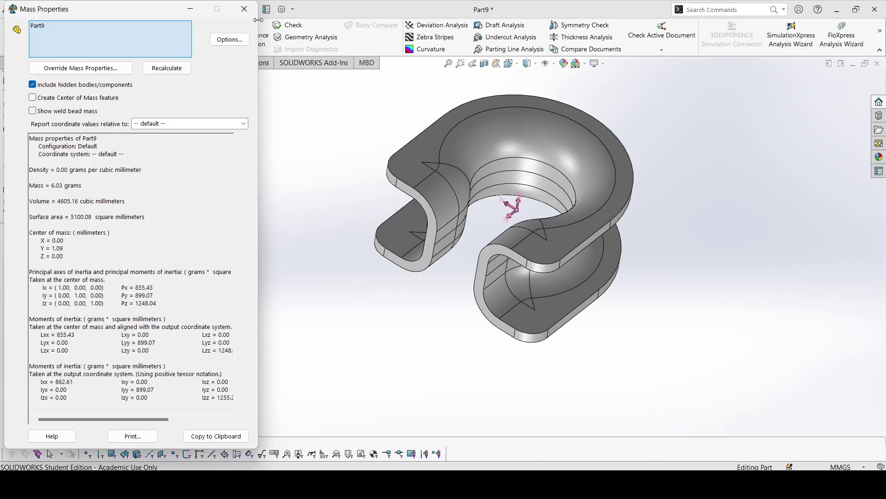
{"action": "left_click", "coordinate": [244, 8]}
{"action": "middle_click_drag", "start_coordinate": [577, 238], "coordinate": [358, 303]}
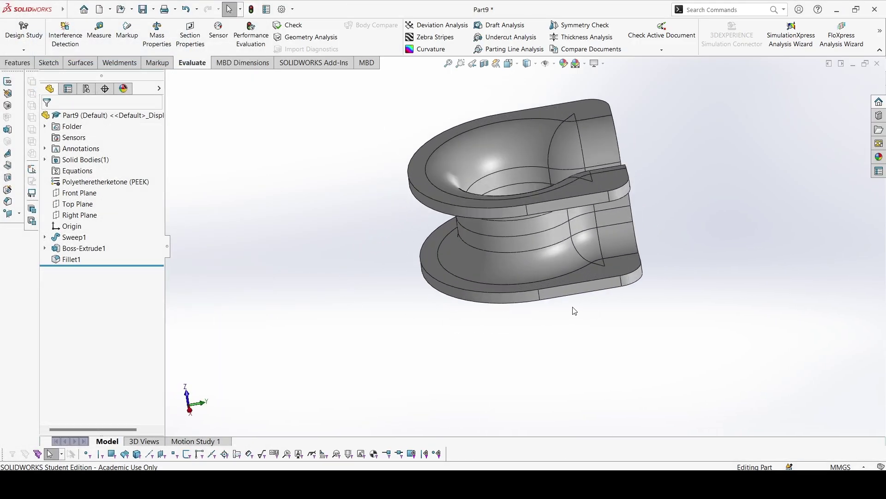